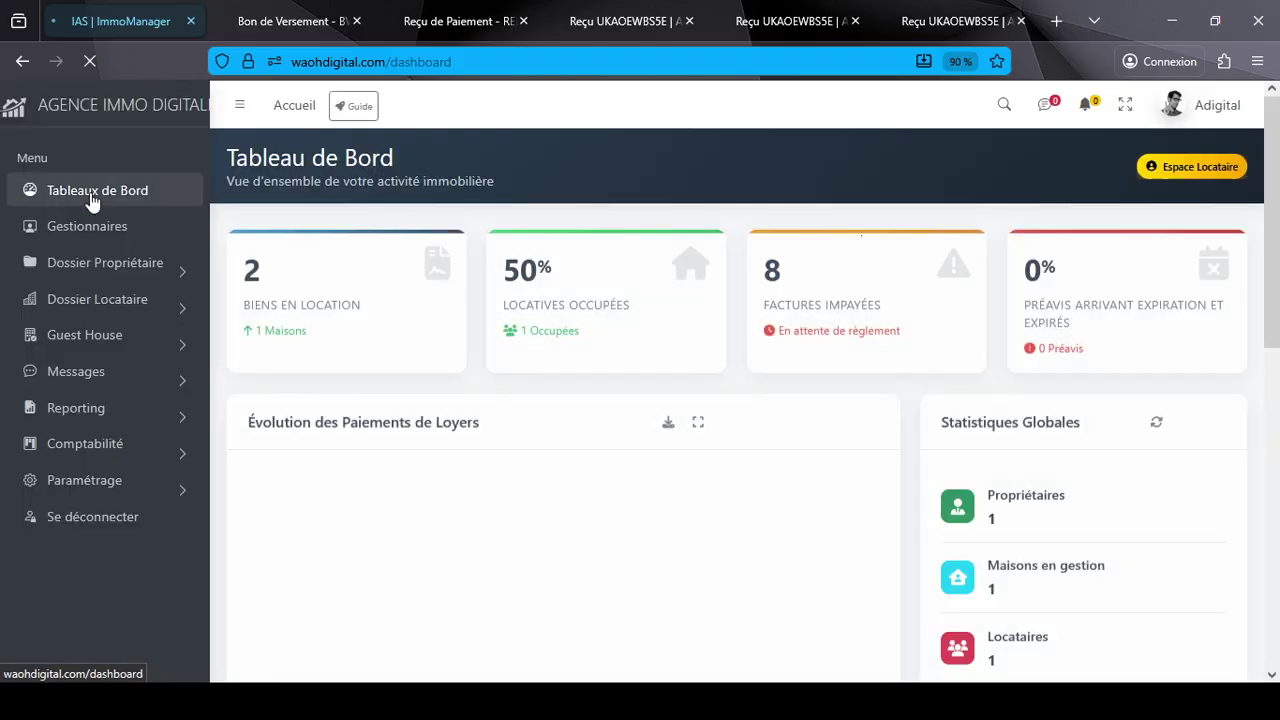
pyautogui.click(89, 229)
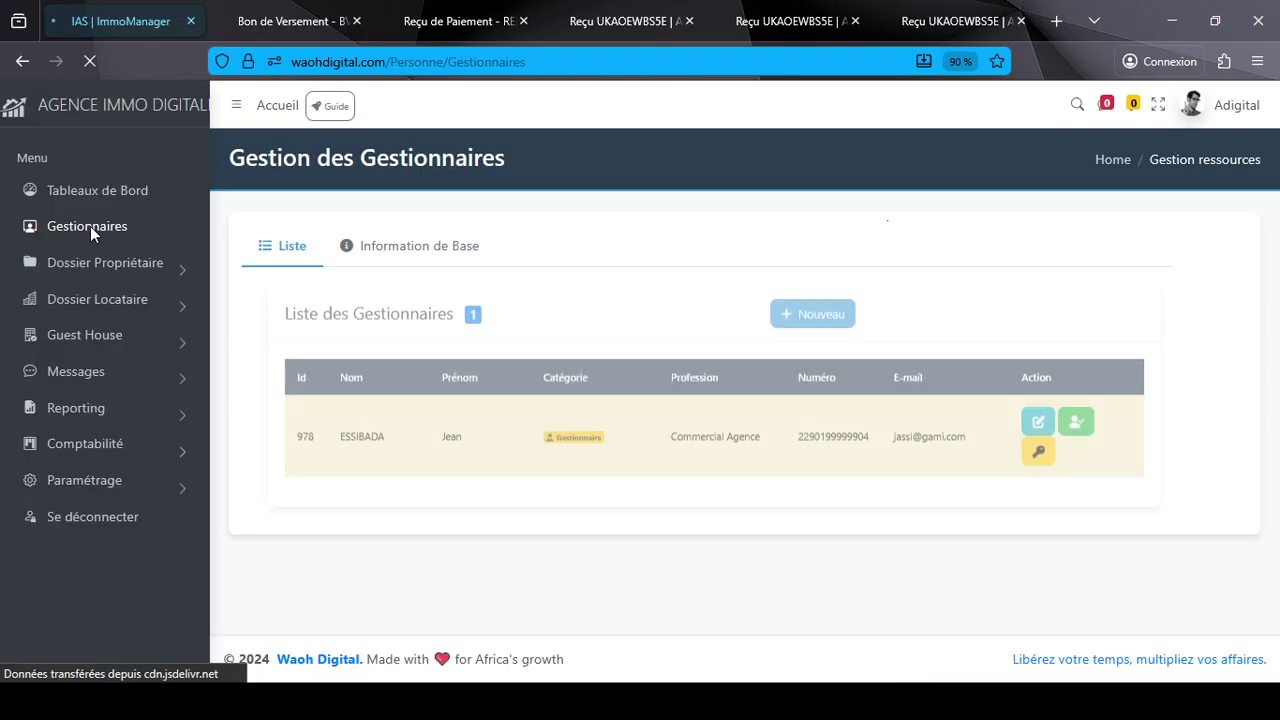
pyautogui.click(103, 270)
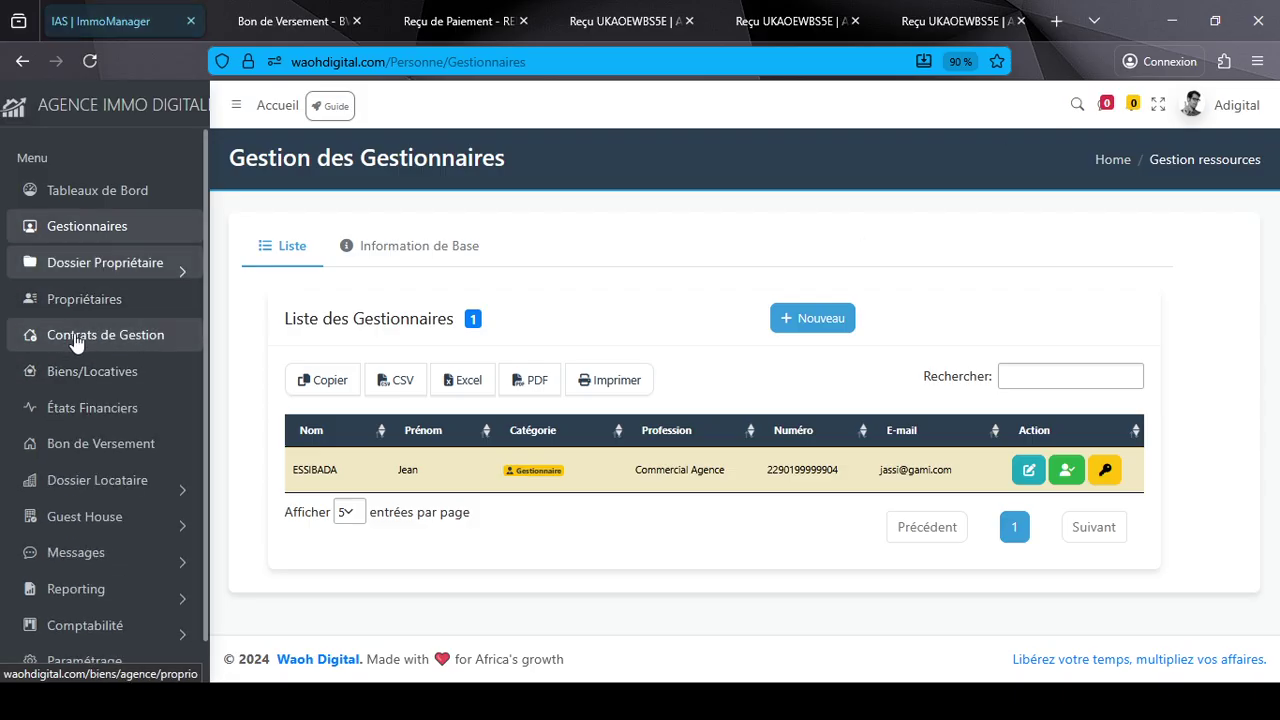
pyautogui.click(122, 495)
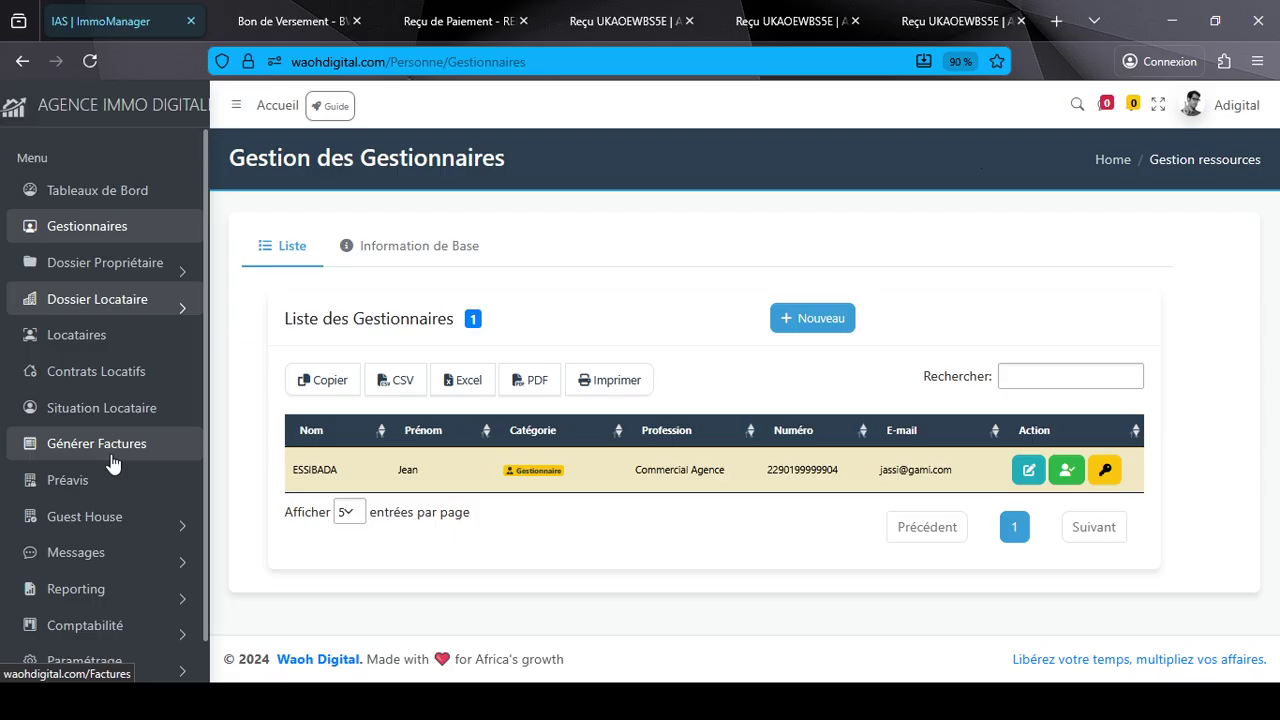
# Step: Open the États Financiers page of the owner records (Dossier Propriétaire)
pyautogui.click(125, 263)
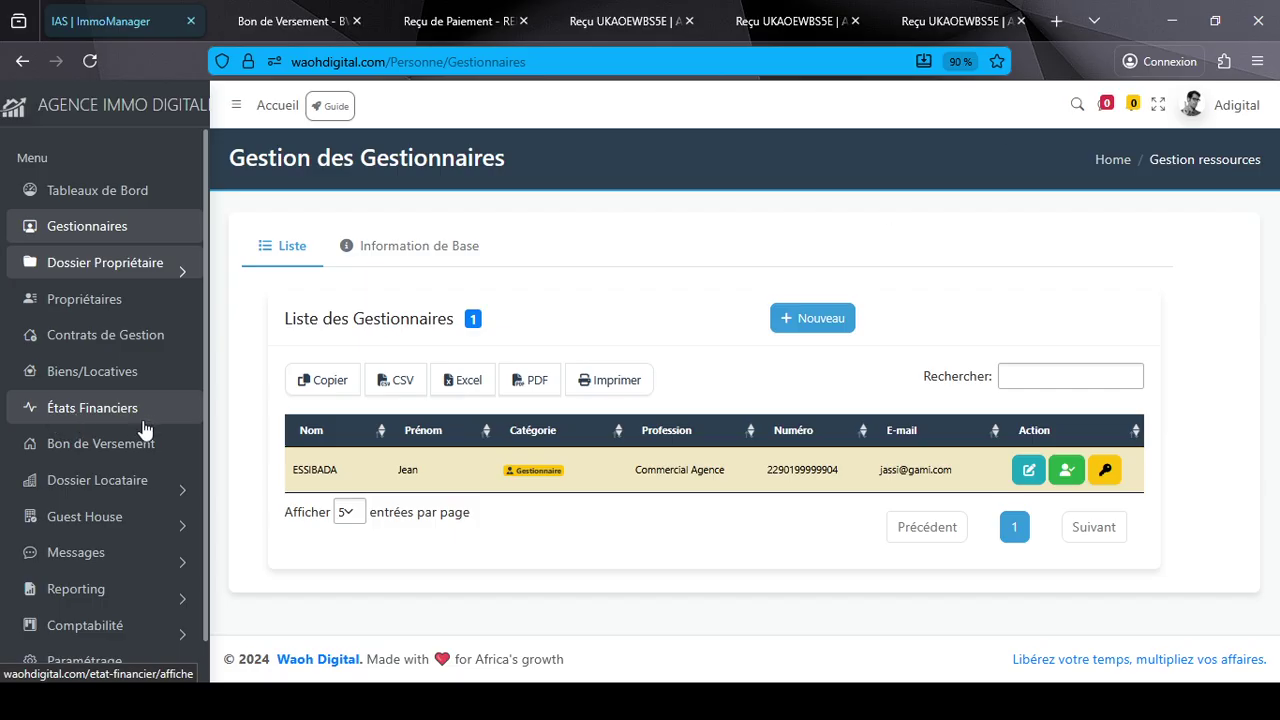
pyautogui.click(89, 426)
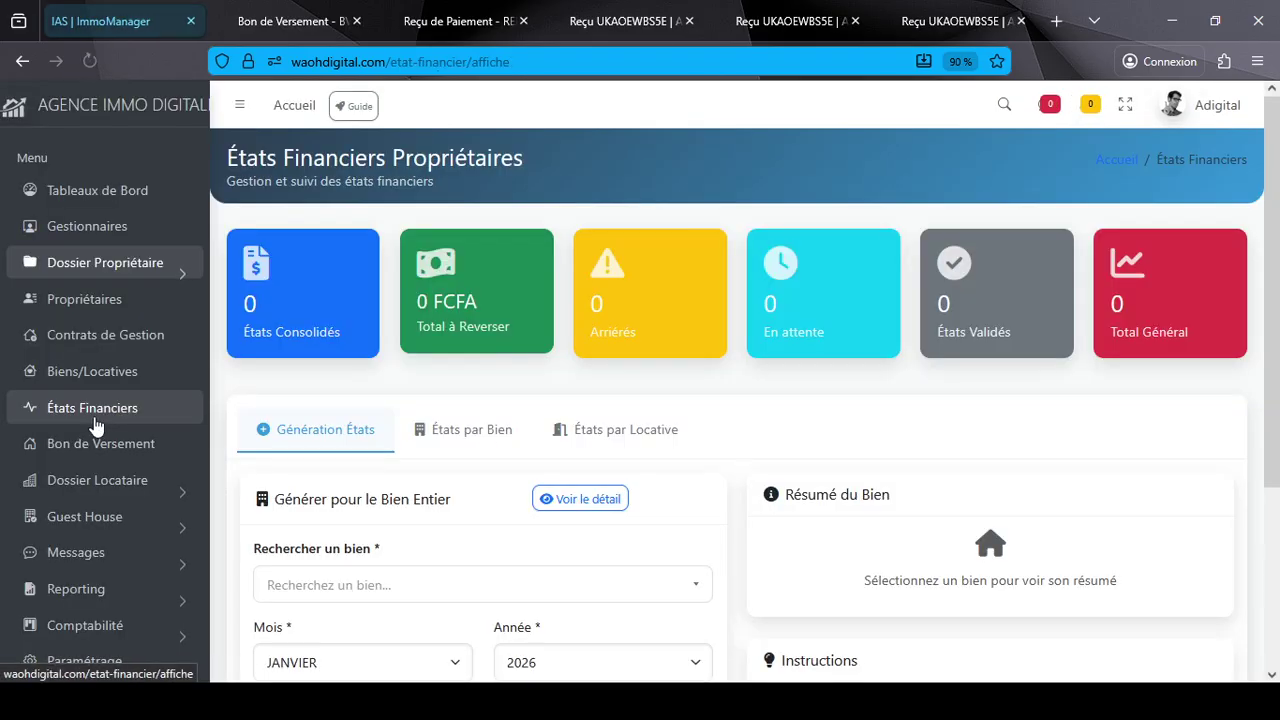
pyautogui.scroll(-2, 503, 443)
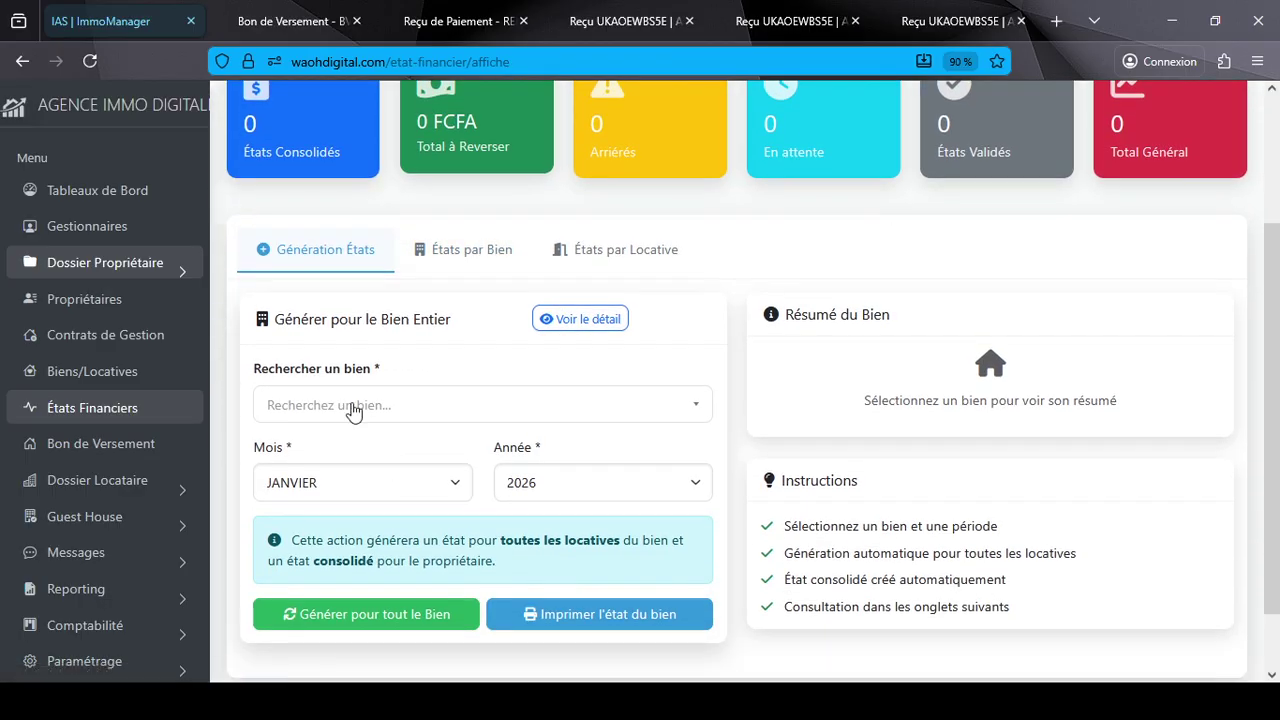
# Step: Generate the JANVIER 2026 financial statement for the whole two-unit property and open its printable version
pyautogui.click(351, 405)
pyautogui.click(335, 500)
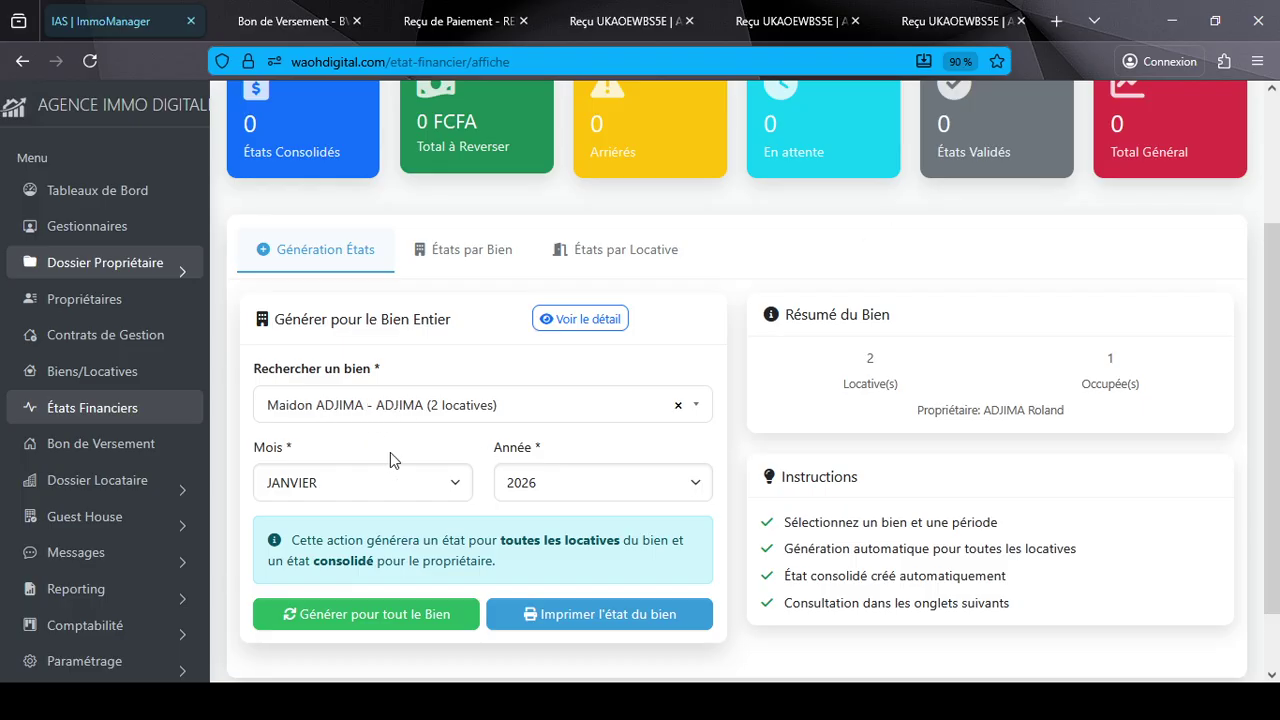
pyautogui.click(370, 486)
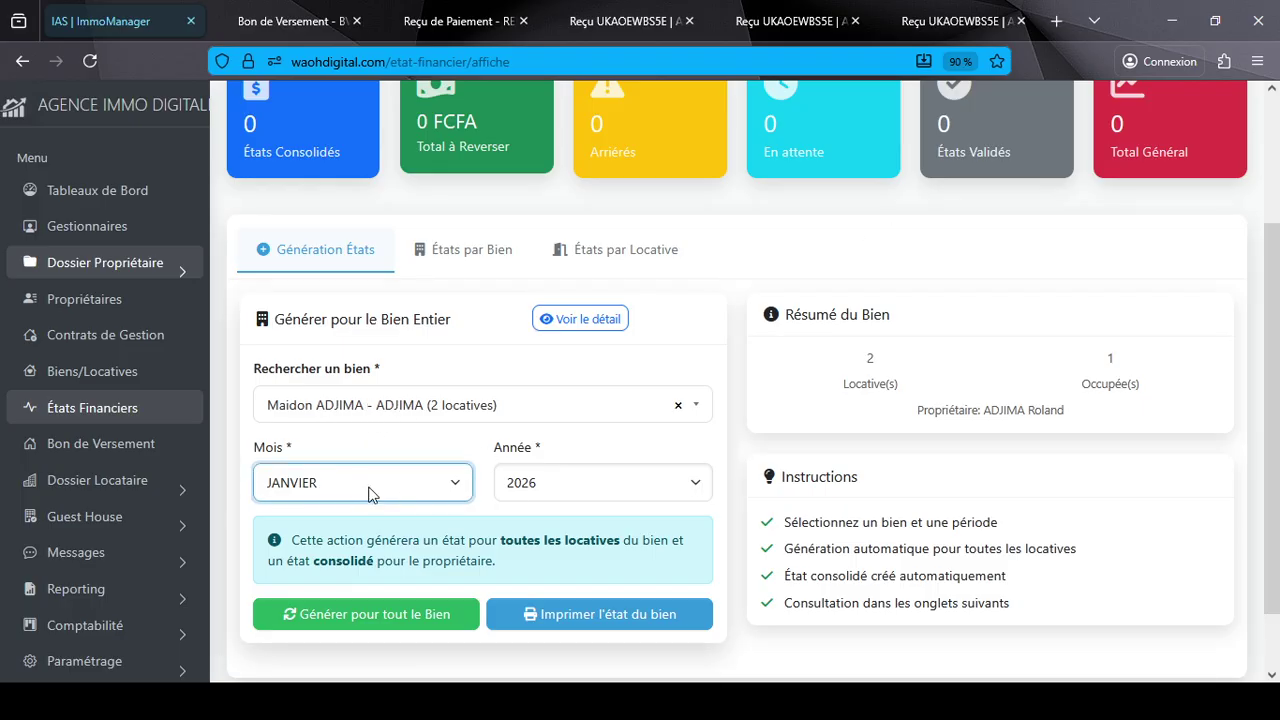
pyautogui.click(342, 624)
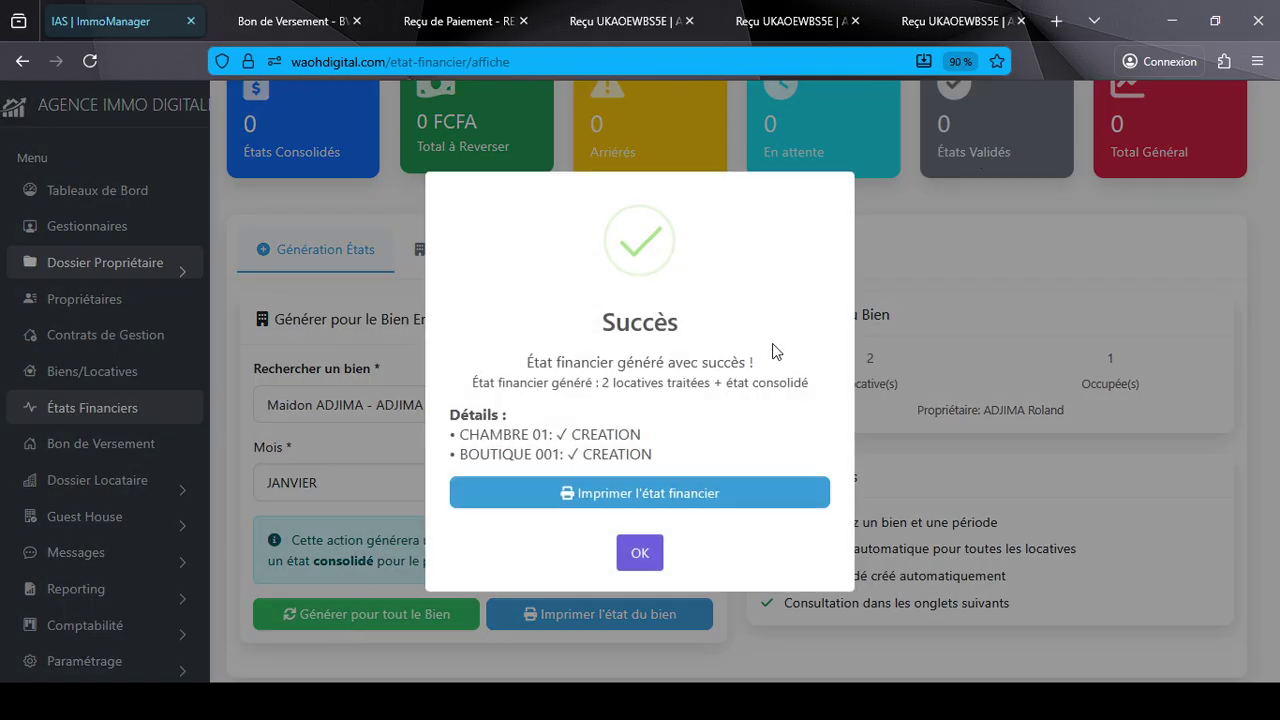
pyautogui.click(655, 493)
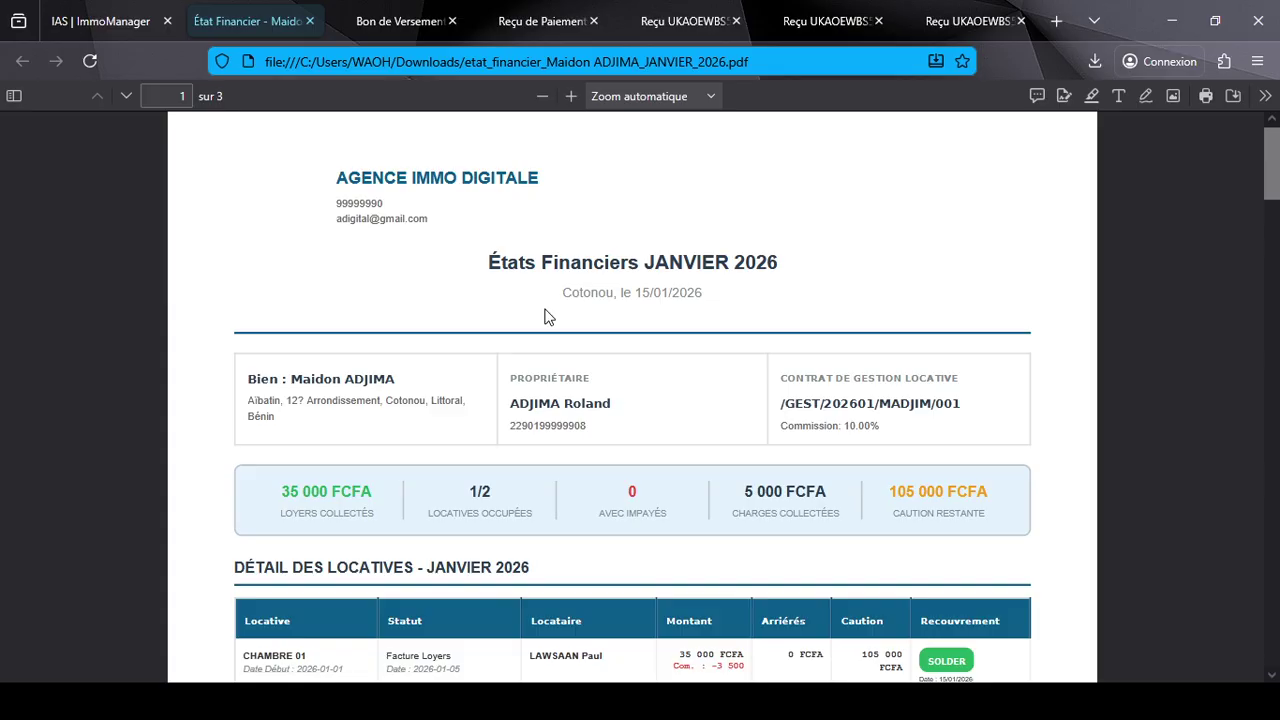
# Step: Examine the summary figures and the CHAMBRE 01 rent line in the JANVIER 2026 statement PDF
pyautogui.scroll(-2, 548, 317)
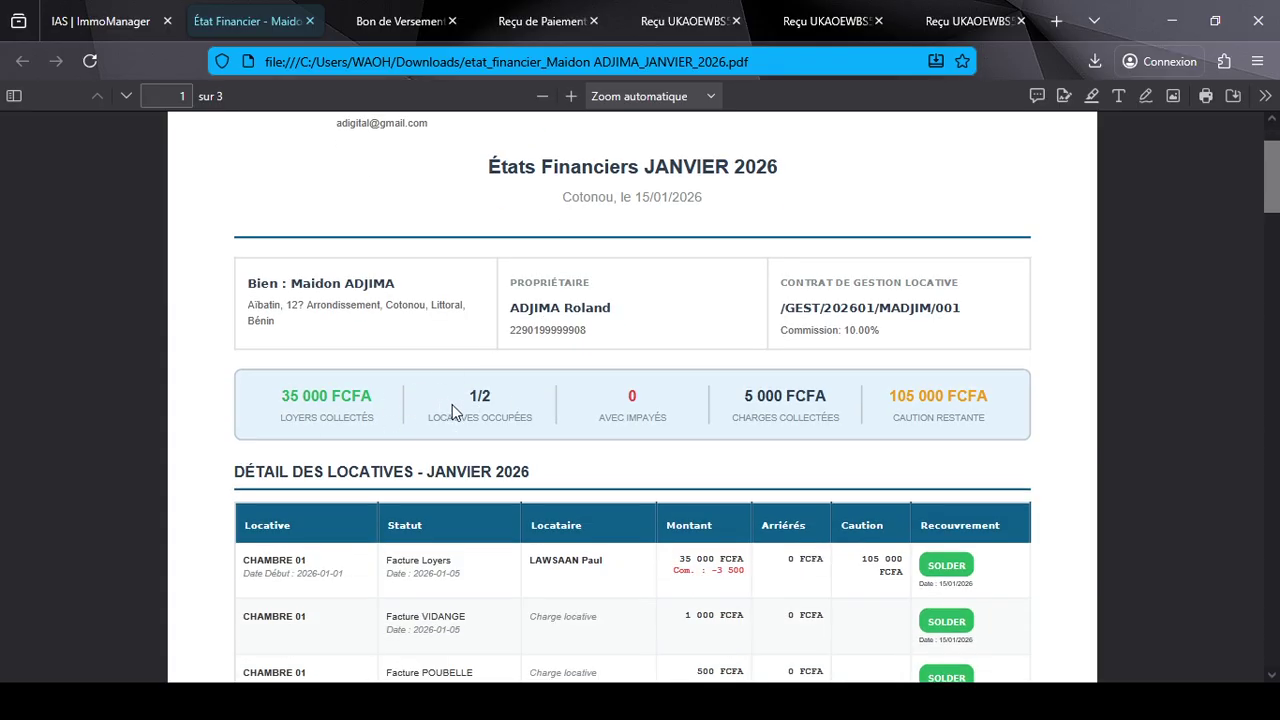
pyautogui.moveTo(481, 398); pyautogui.dragTo(505, 398)
pyautogui.scroll(-8, 508, 396)
pyautogui.scroll(4, 511, 393)
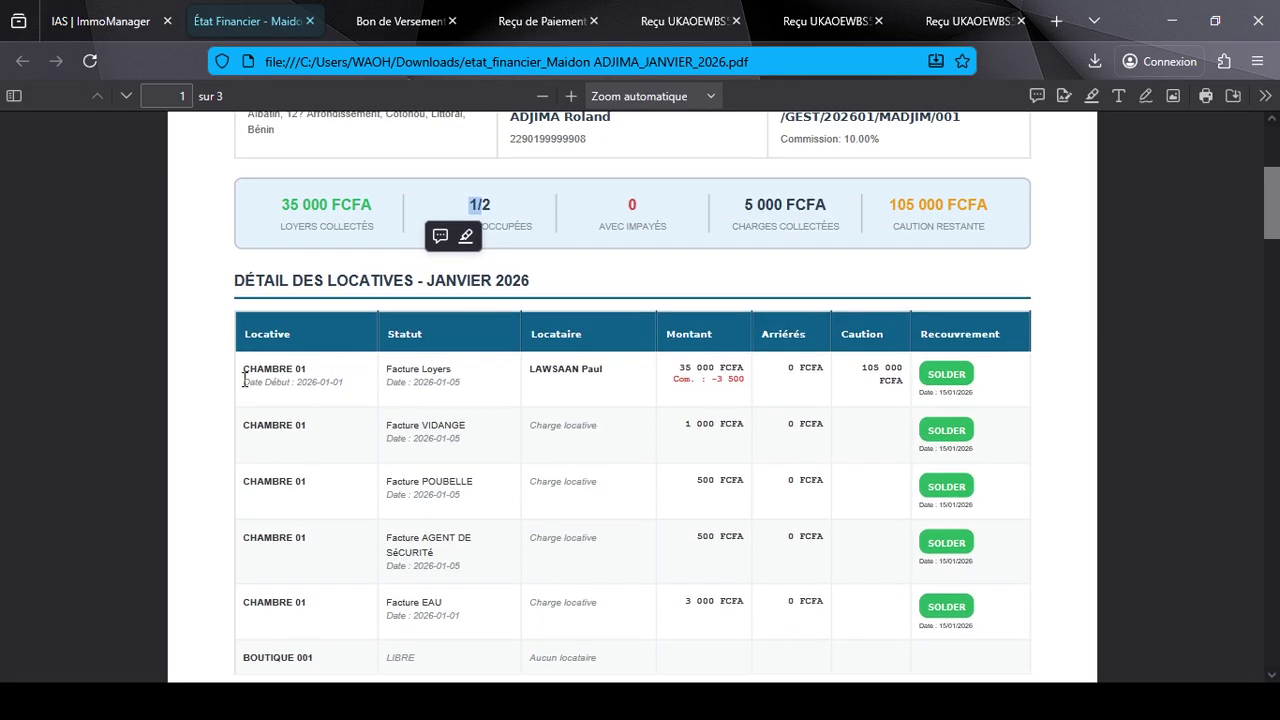
pyautogui.moveTo(244, 381); pyautogui.dragTo(432, 376)
pyautogui.click(556, 377)
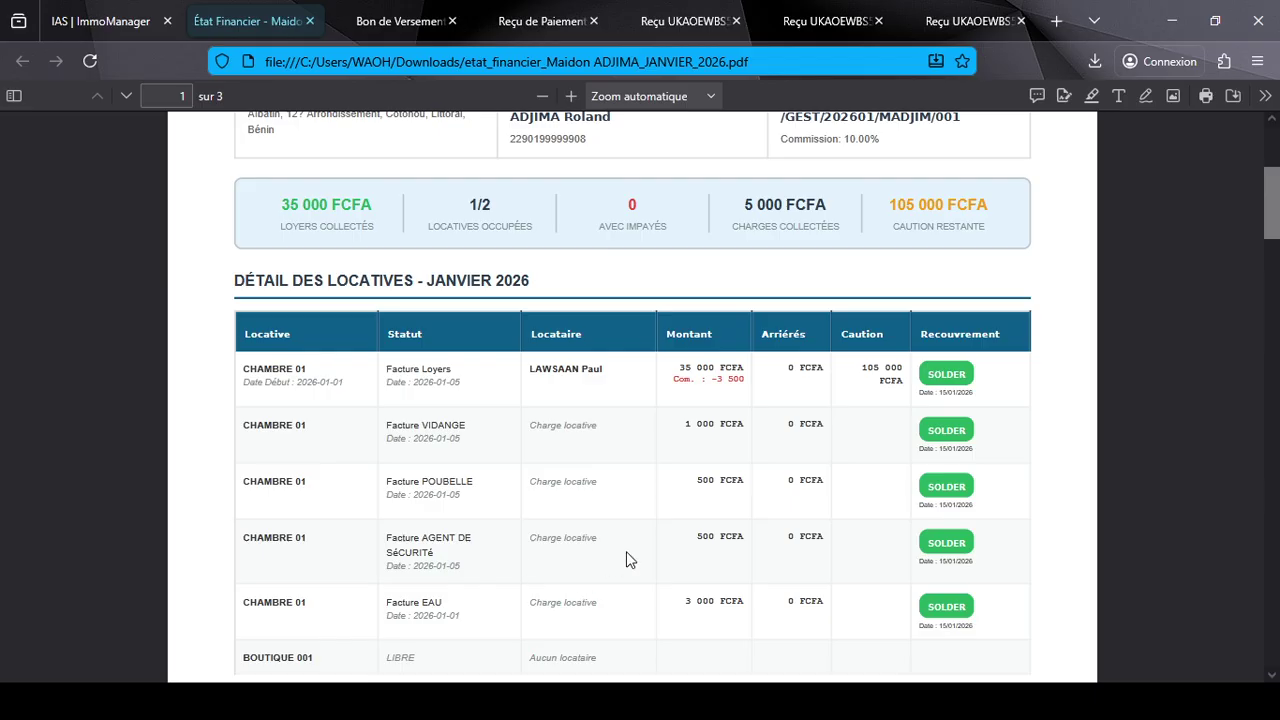
# Step: Examine the charge lines, the financial summary, the signature area and the unpaid invoices annex in the statement PDF
pyautogui.scroll(-4, 628, 559)
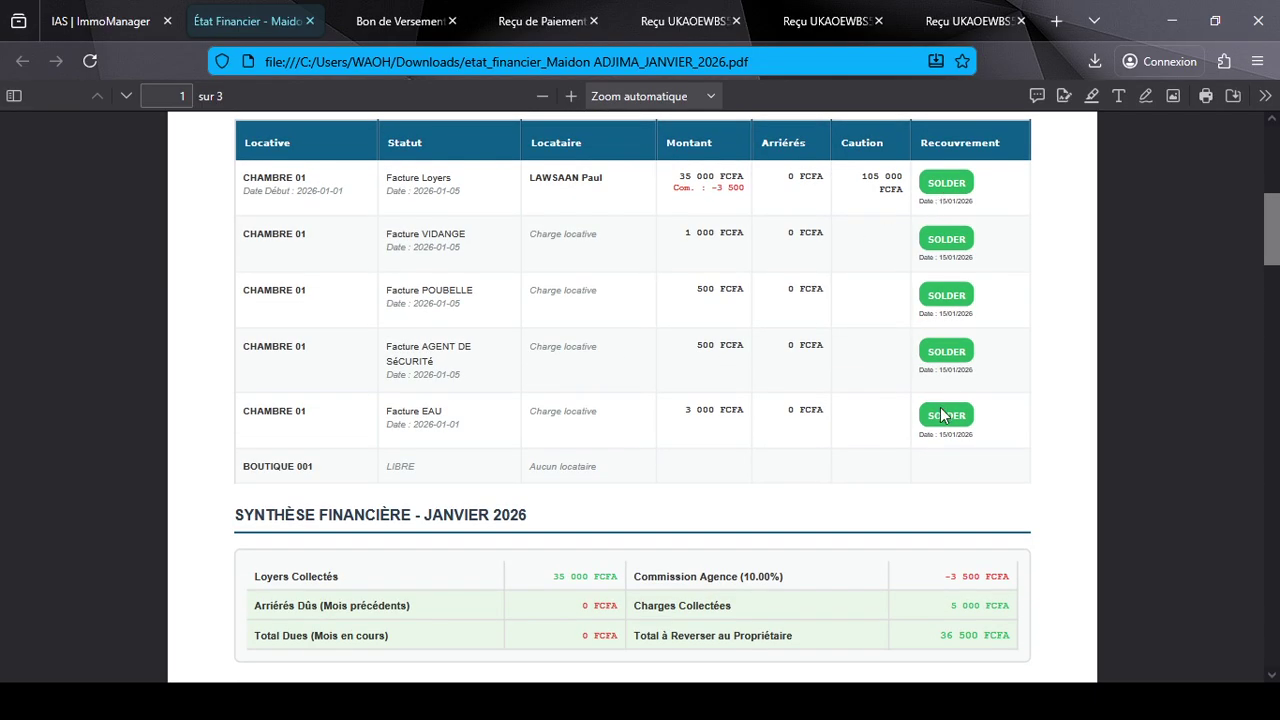
pyautogui.scroll(-4, 940, 415)
pyautogui.keyDown('shift'); pyautogui.click(580, 386); pyautogui.keyUp('shift')
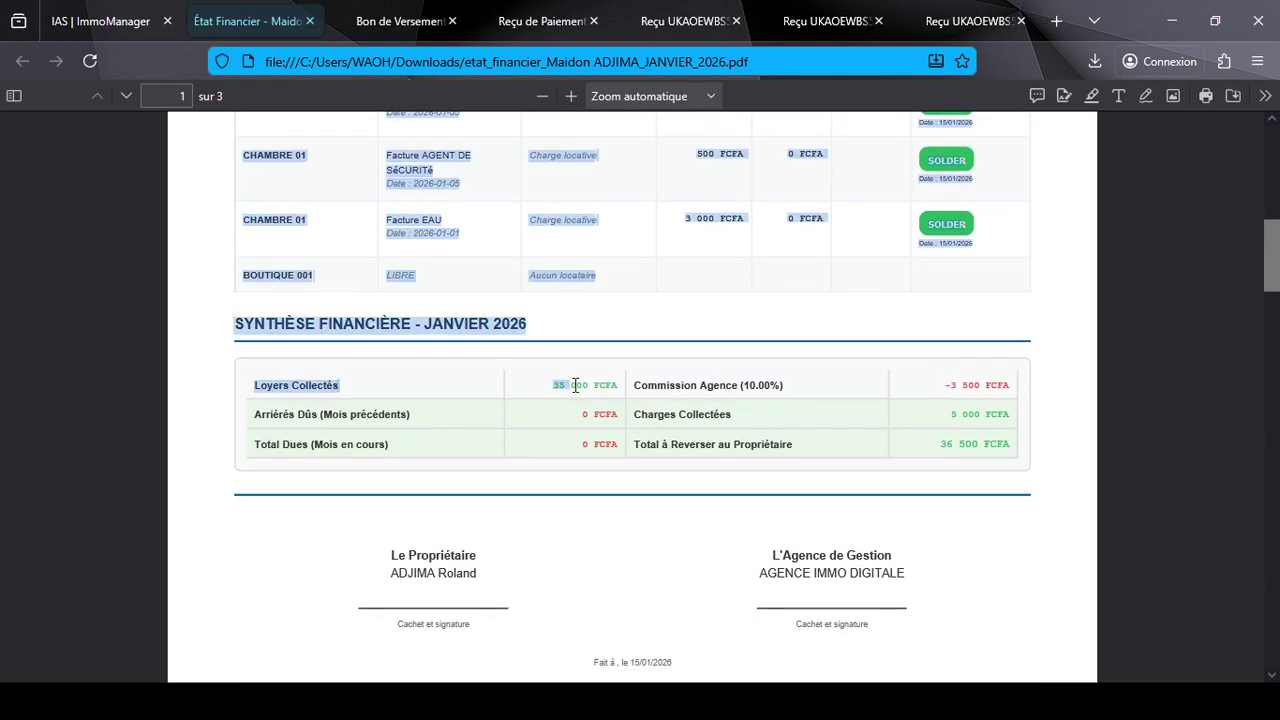
pyautogui.scroll(-6, 854, 450)
pyautogui.scroll(5, 854, 452)
pyautogui.scroll(-15, 852, 454)
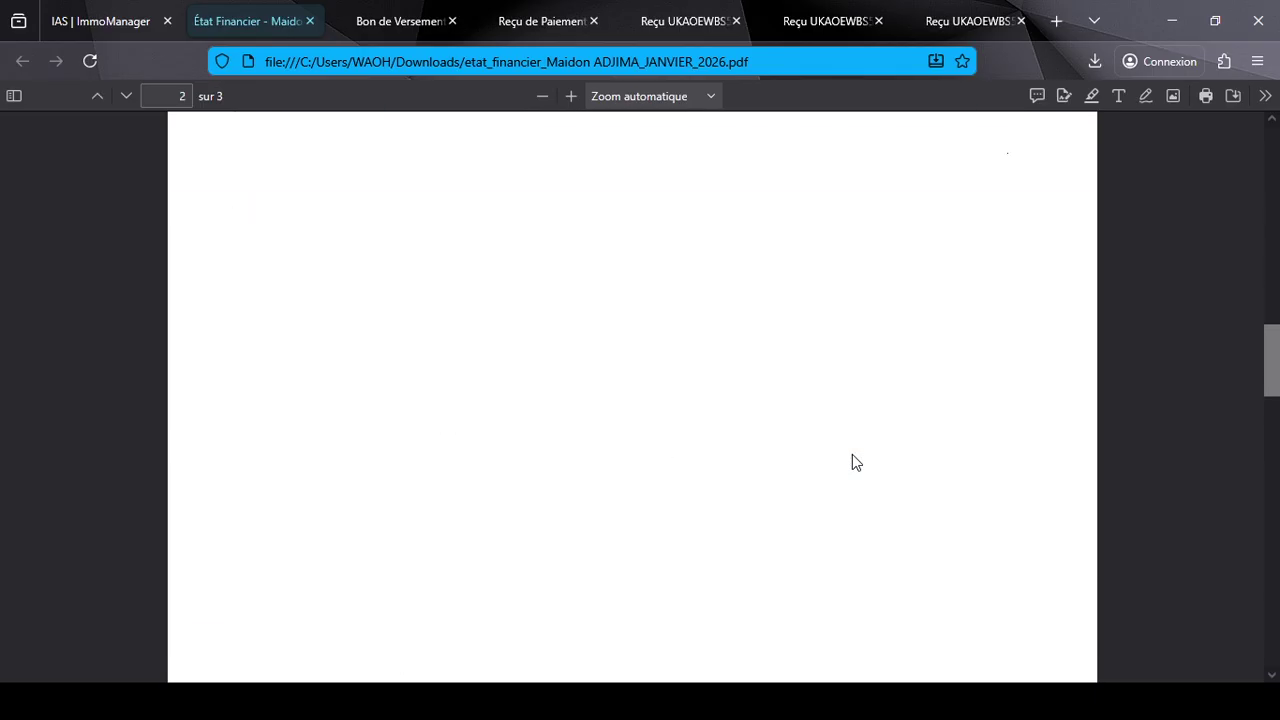
pyautogui.scroll(-20, 851, 454)
pyautogui.scroll(20, 847, 455)
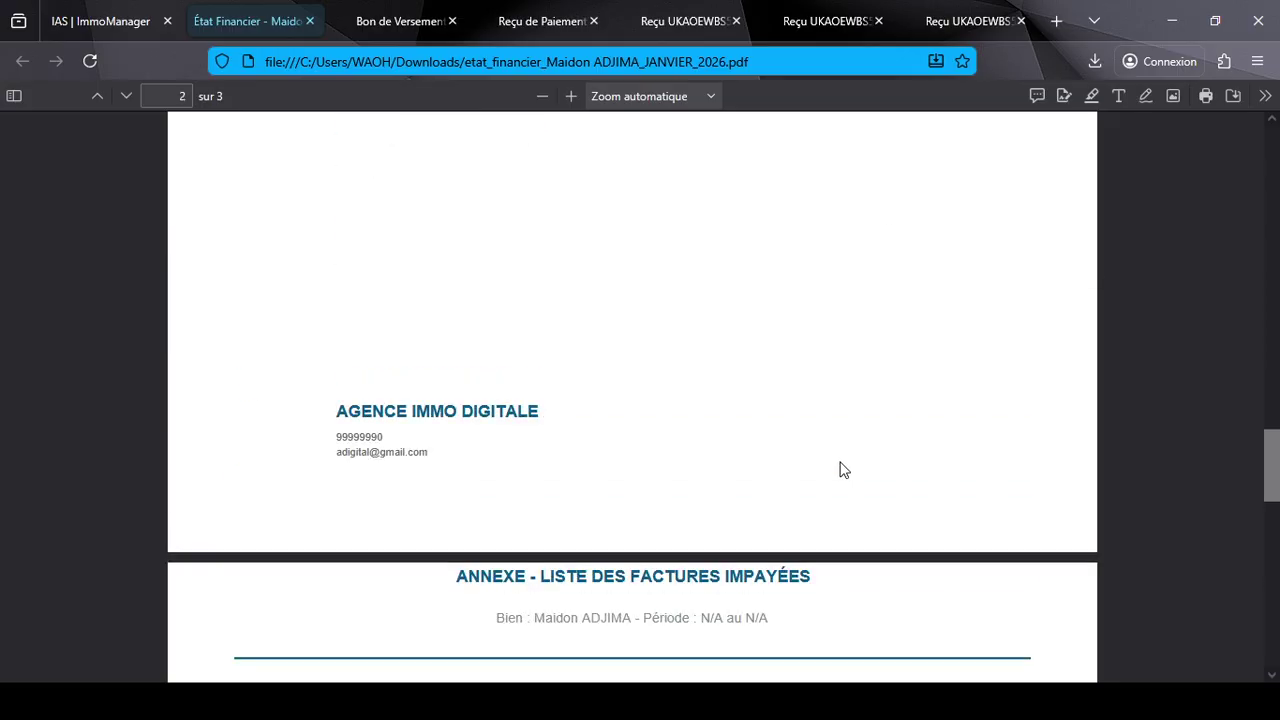
pyautogui.scroll(4, 820, 450)
# Step: Review the first page of the statement again, from the rental unit details down to the owner and agency signatures
pyautogui.click(753, 433)
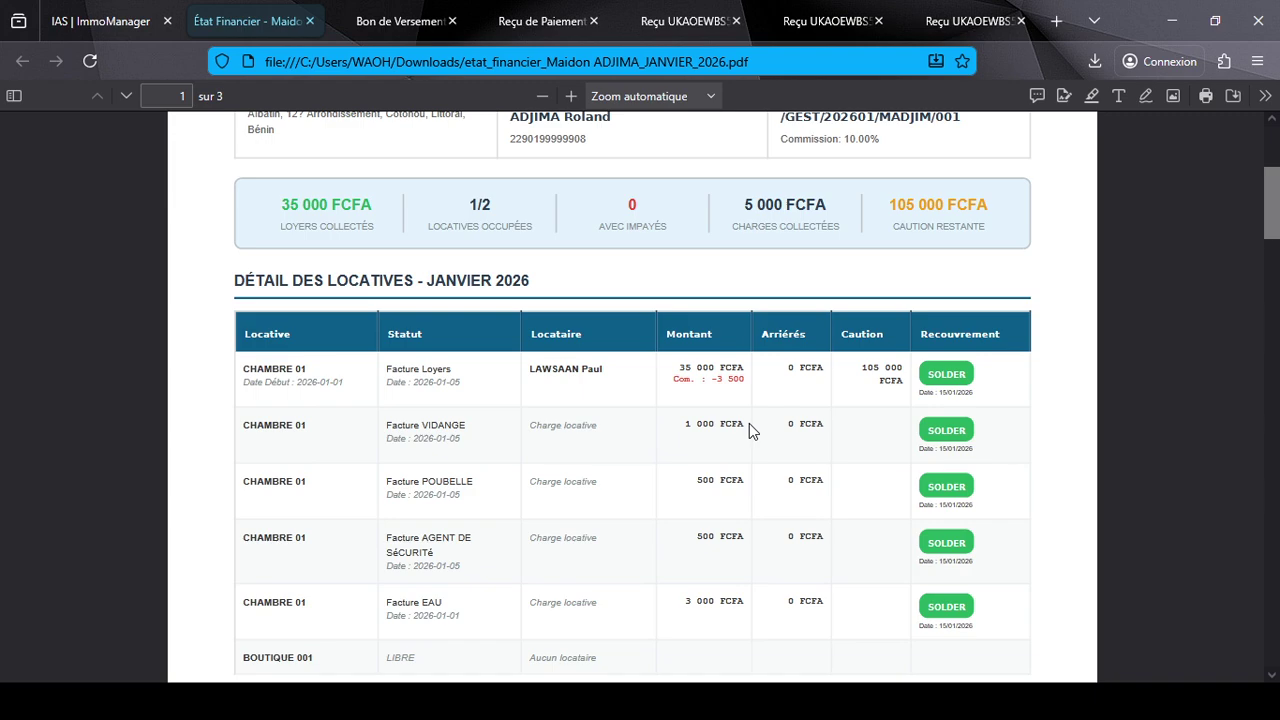
pyautogui.scroll(6, 751, 443)
pyautogui.scroll(-6, 686, 403)
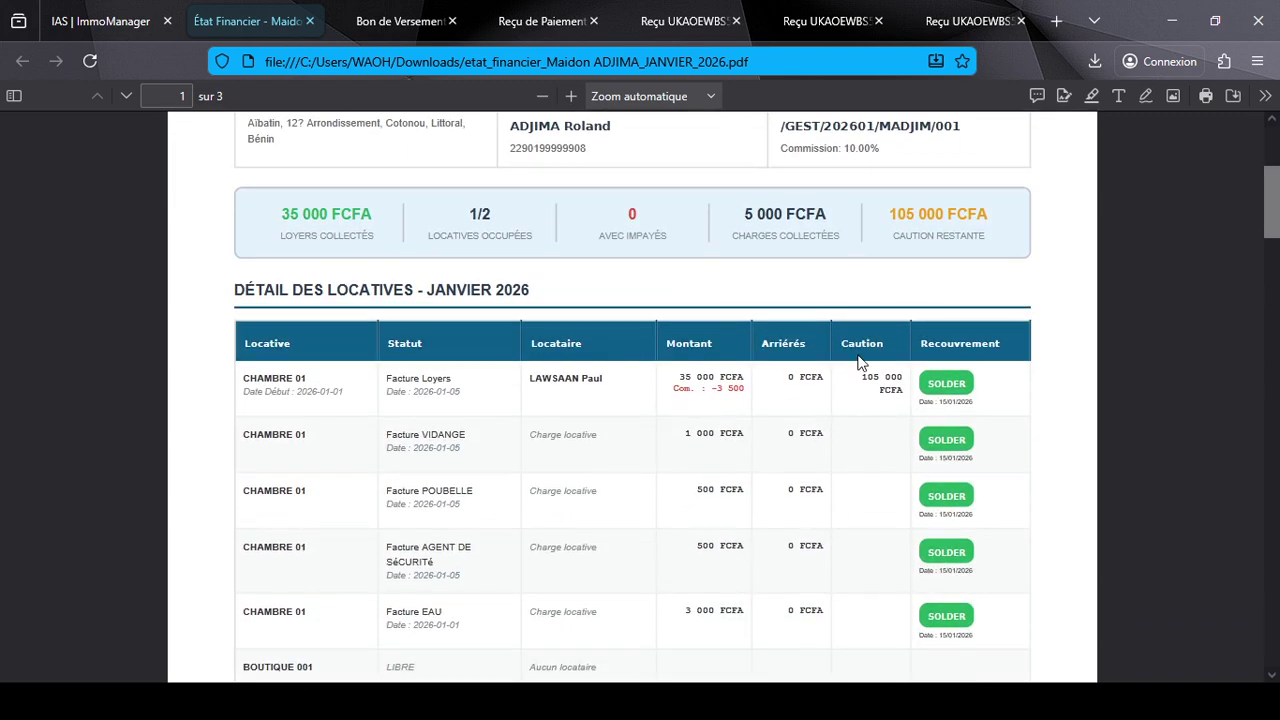
pyautogui.scroll(-2, 563, 455)
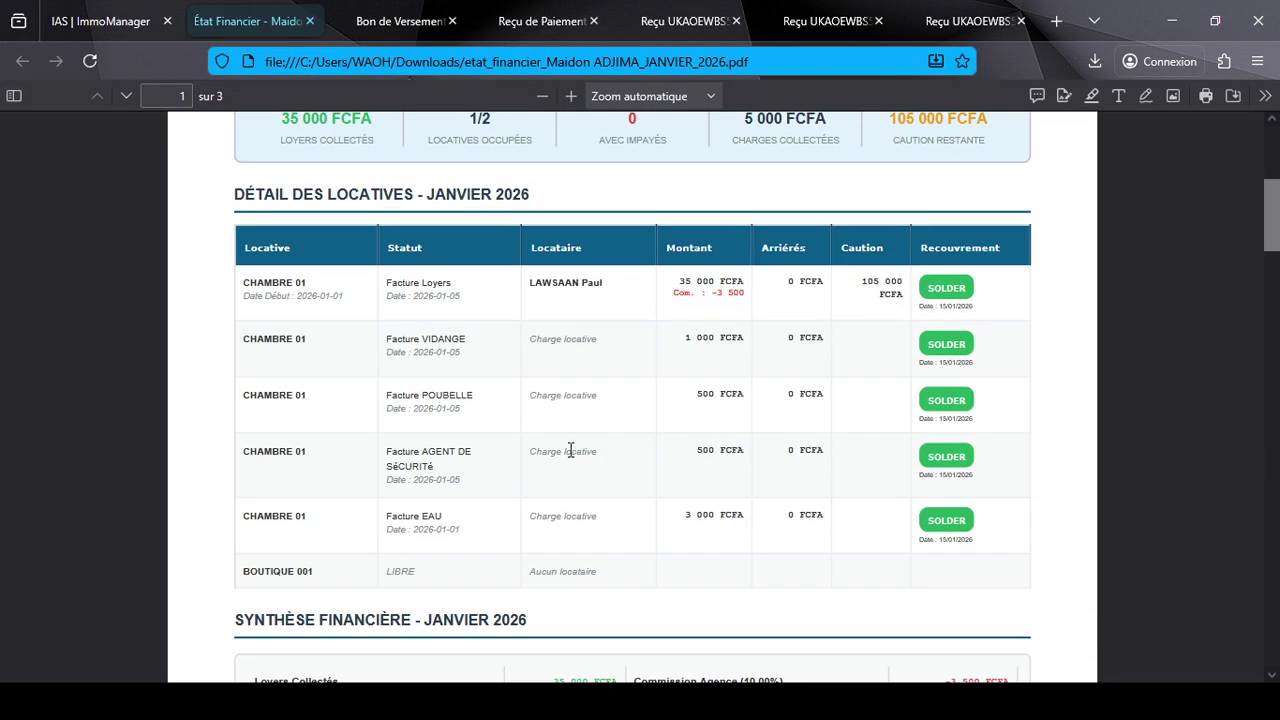
pyautogui.scroll(-8, 570, 450)
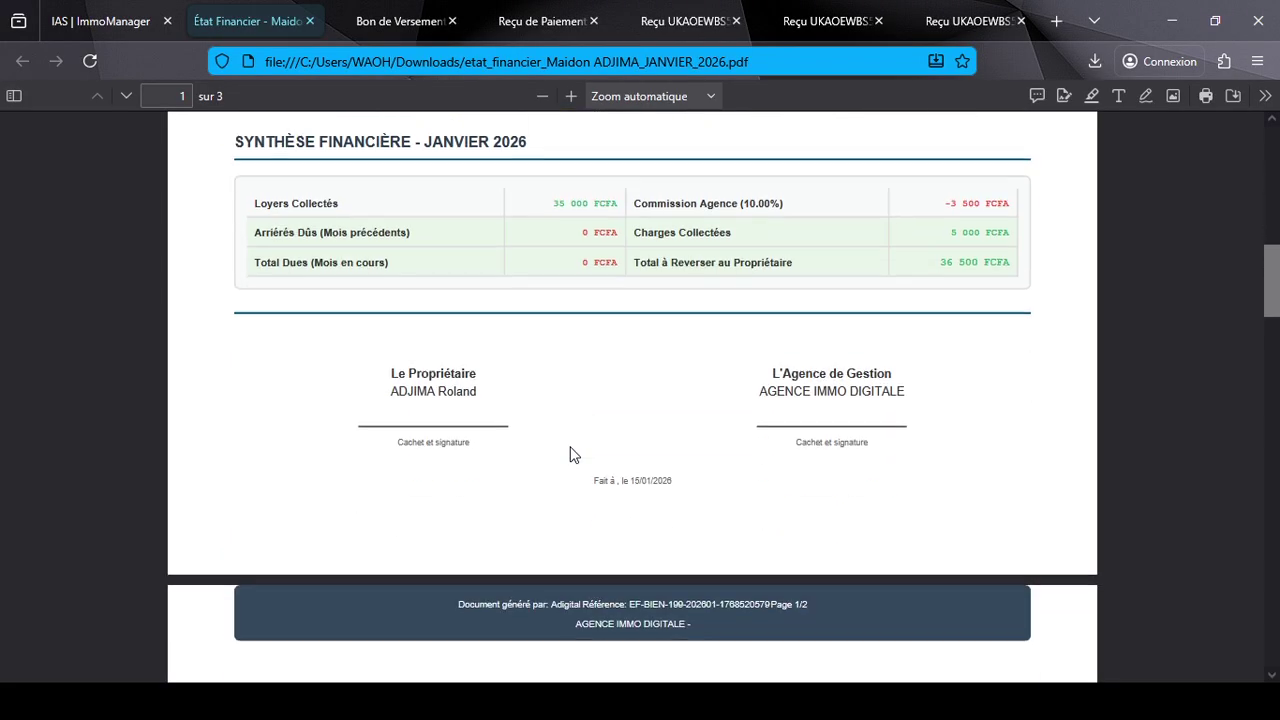
pyautogui.scroll(15, 575, 451)
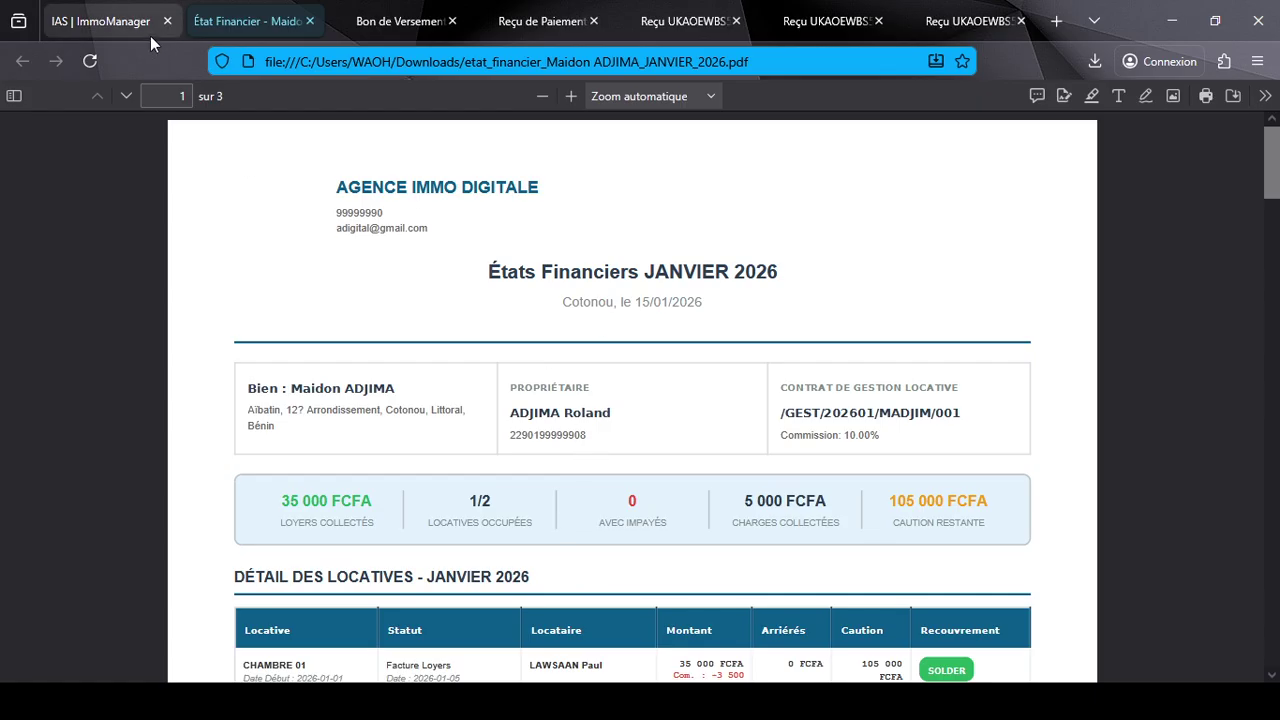
# Step: Switch back to ImmoManager, search the property selector for "f" and clear the search
pyautogui.click(116, 24)
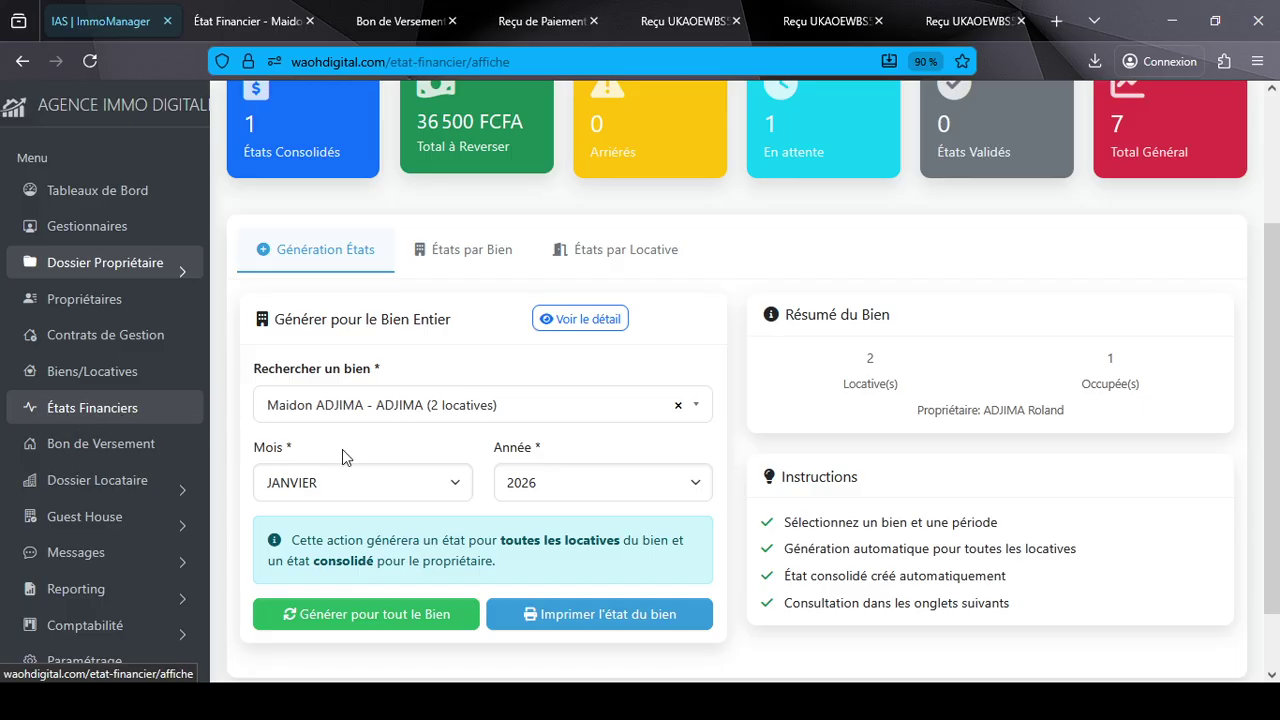
pyautogui.click(359, 414)
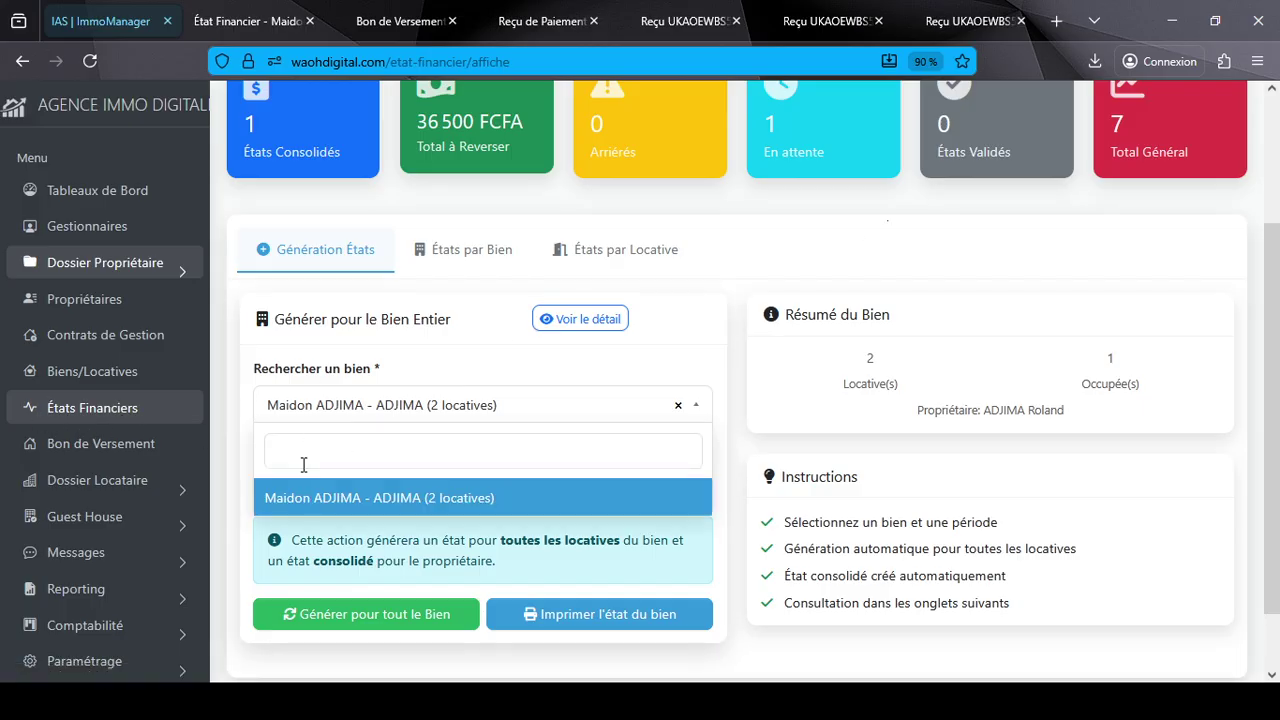
pyautogui.click(323, 449)
pyautogui.write('f')
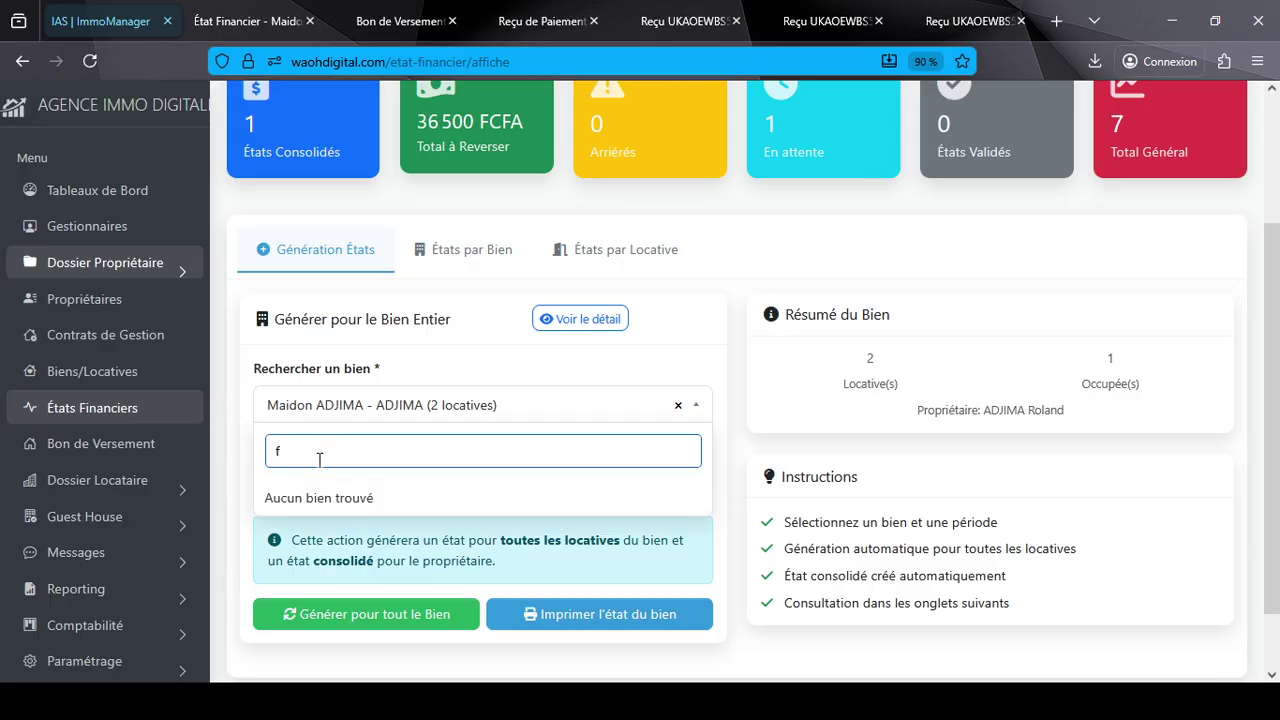
pyautogui.press('BackSpace')
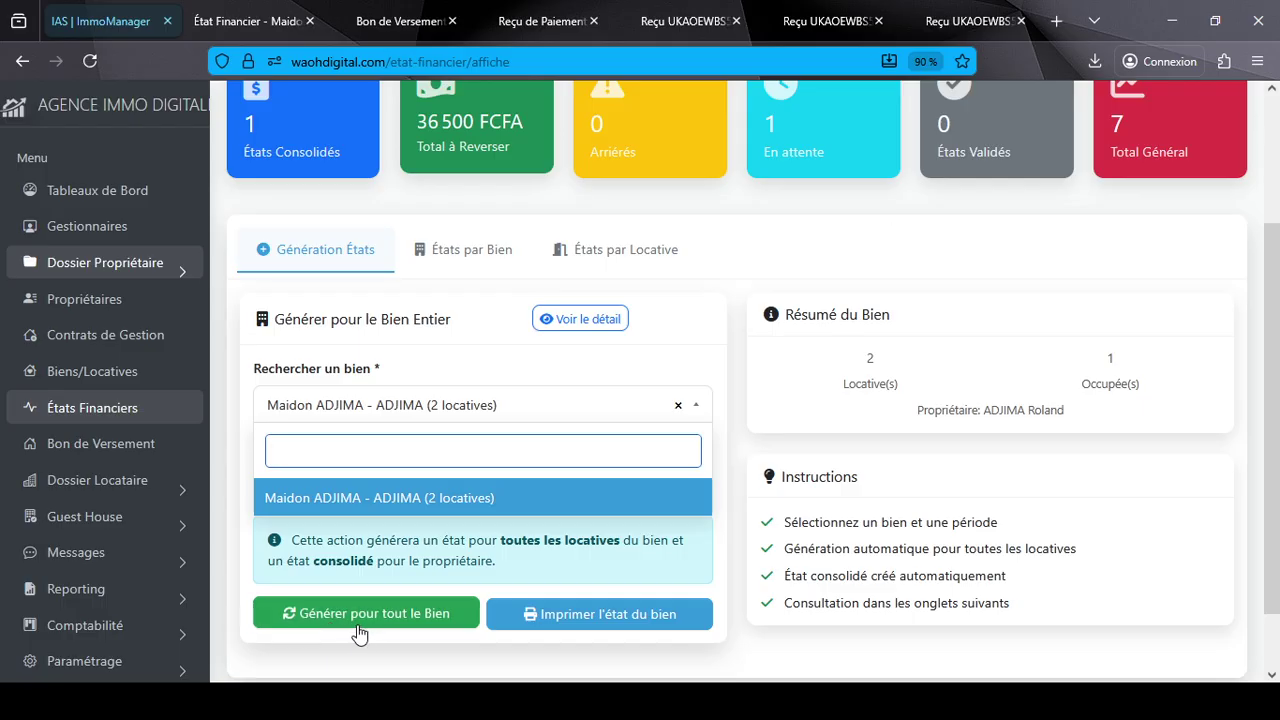
# Step: Display the financial statements per property (États par Bien) and examine the filters, listed statement and available actions
pyautogui.click(455, 262)
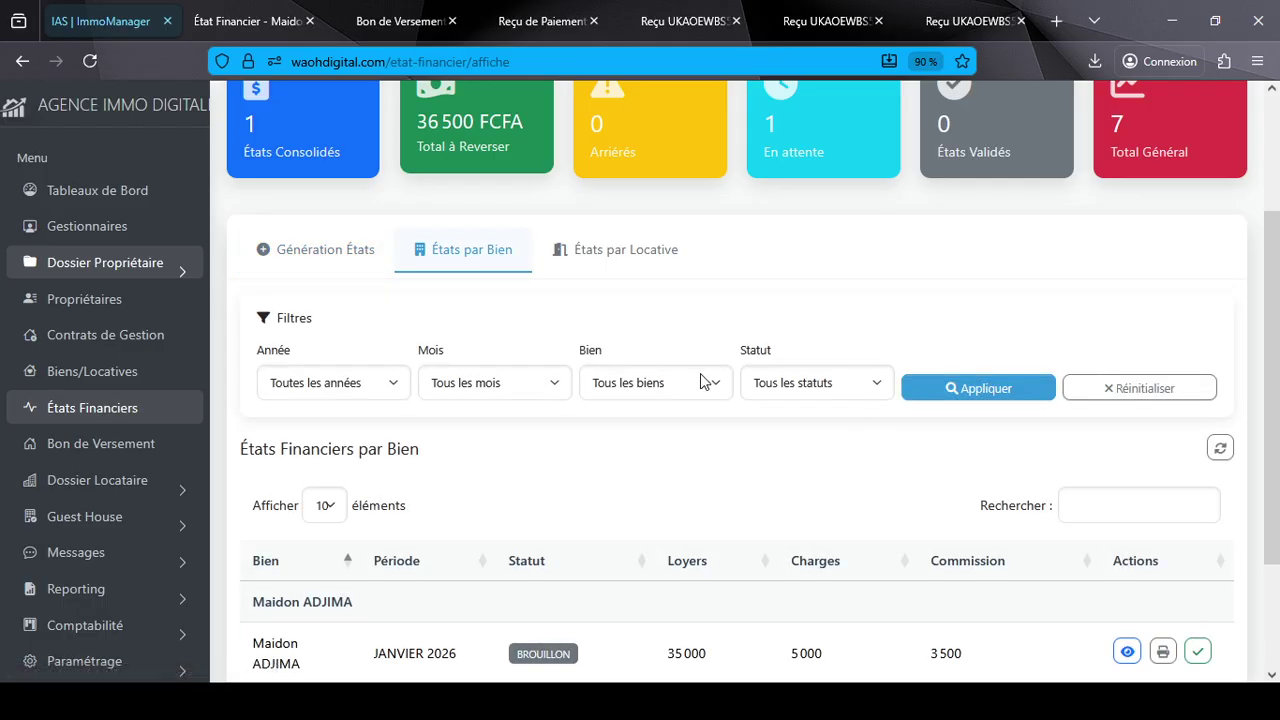
pyautogui.scroll(-2, 688, 380)
pyautogui.scroll(4, 603, 302)
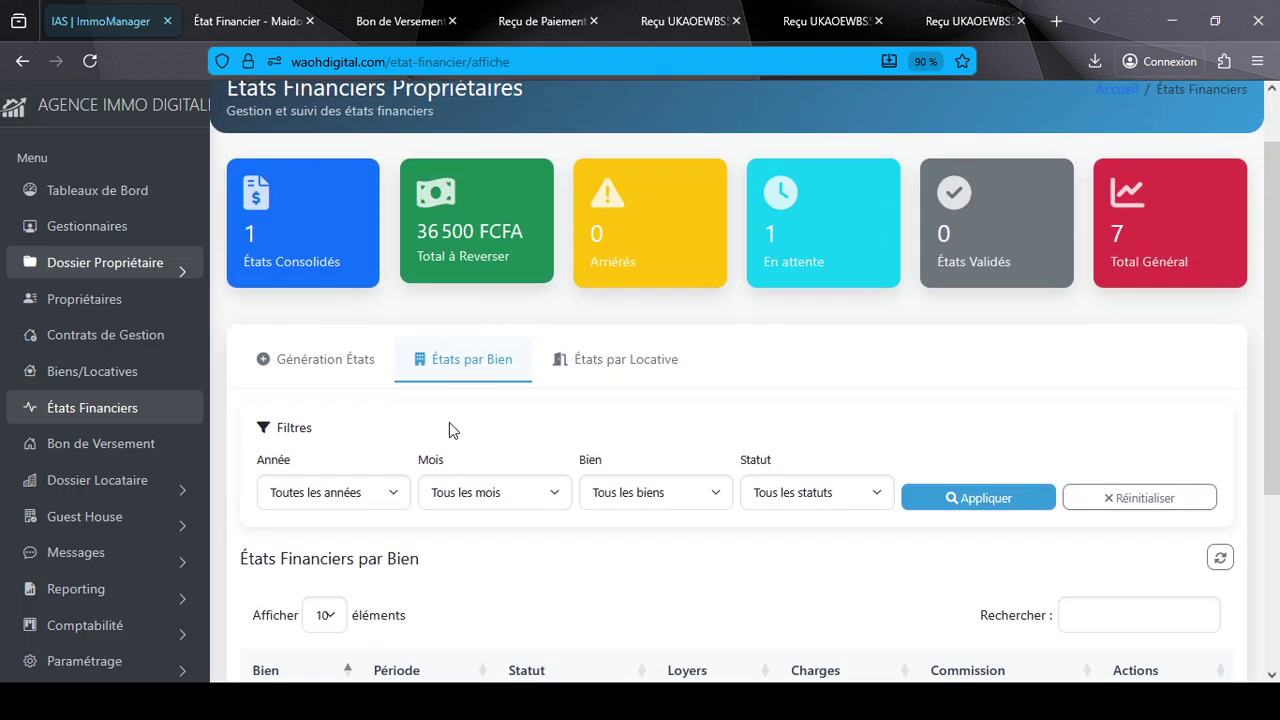
pyautogui.scroll(-1, 1060, 503)
pyautogui.scroll(-3, 1000, 480)
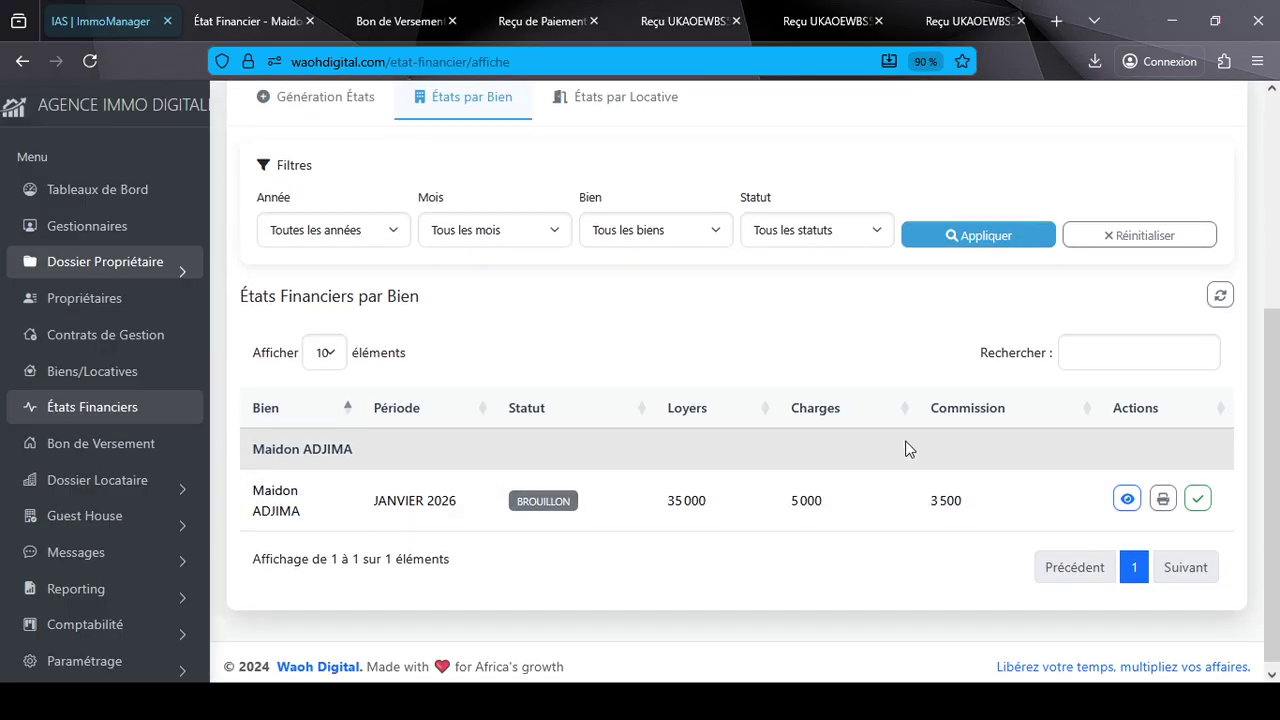
pyautogui.scroll(4, 674, 360)
pyautogui.scroll(-1, 697, 416)
pyautogui.scroll(-1, 697, 416)
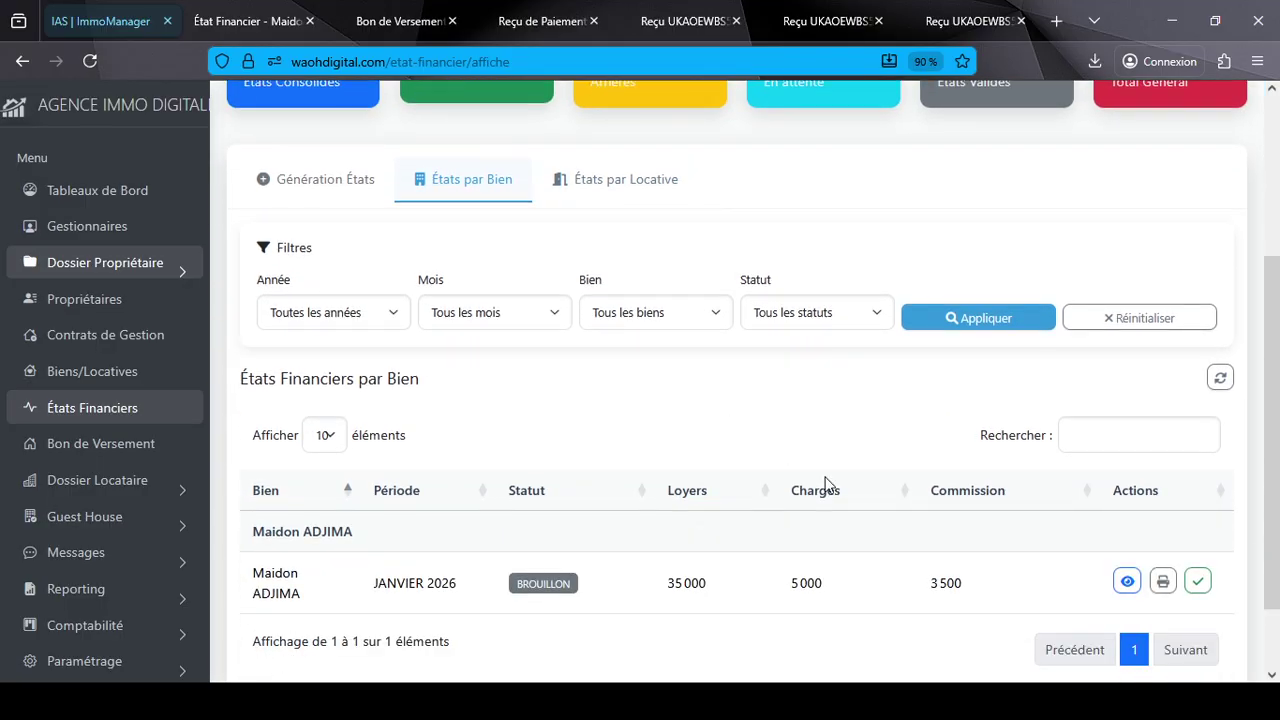
# Step: Call up and cancel the validation of the JANVIER 2026 property statement, and examine the statement's details
pyautogui.click(1198, 583)
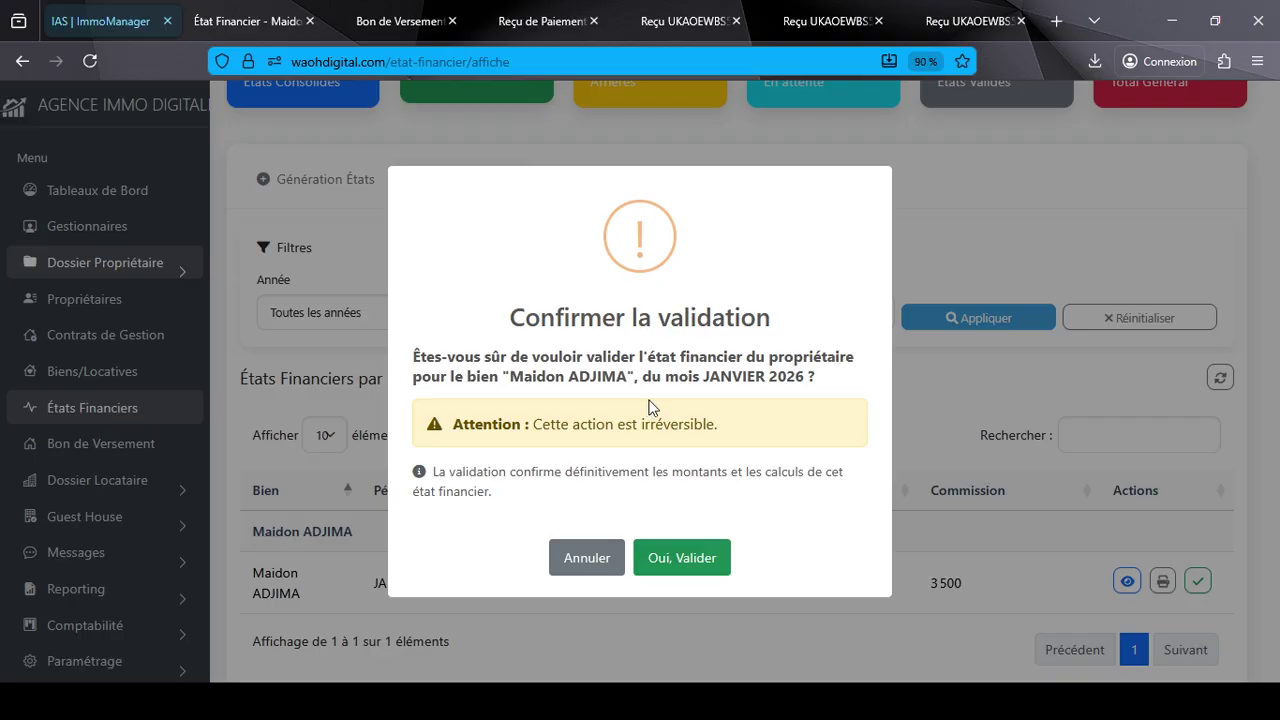
pyautogui.click(605, 557)
pyautogui.click(1127, 583)
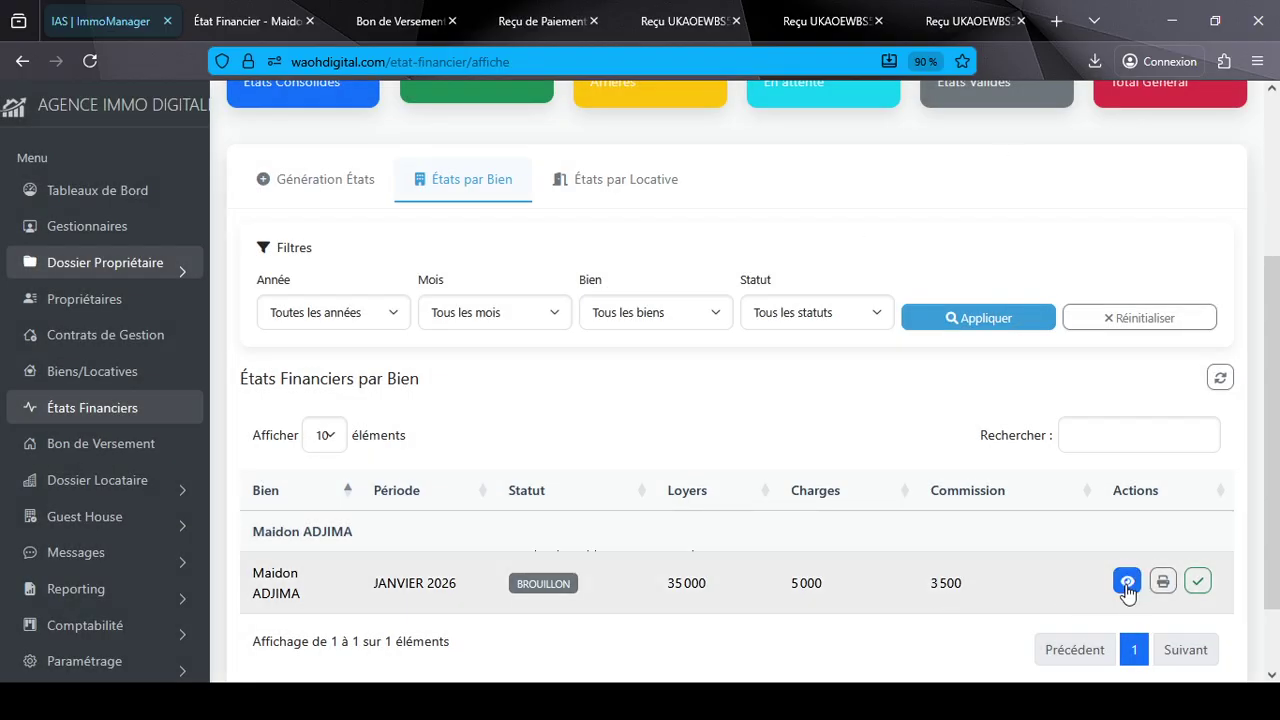
pyautogui.scroll(-3, 762, 450)
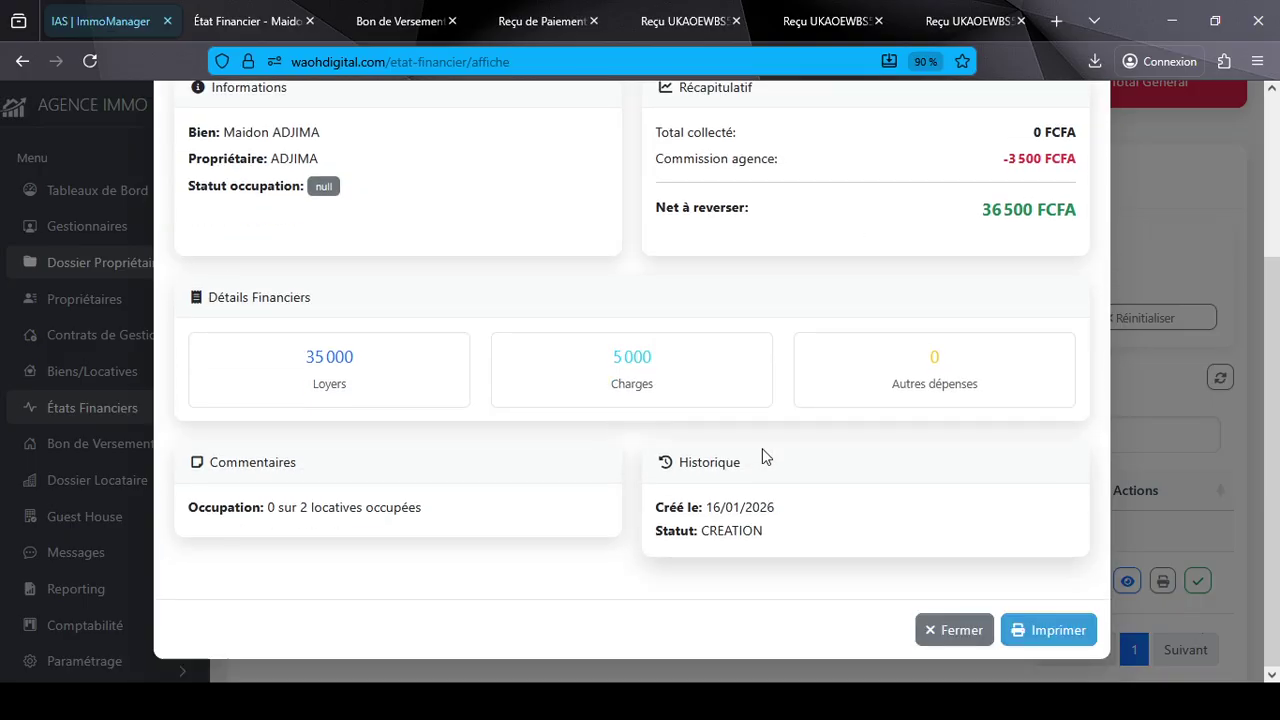
pyautogui.scroll(3, 764, 456)
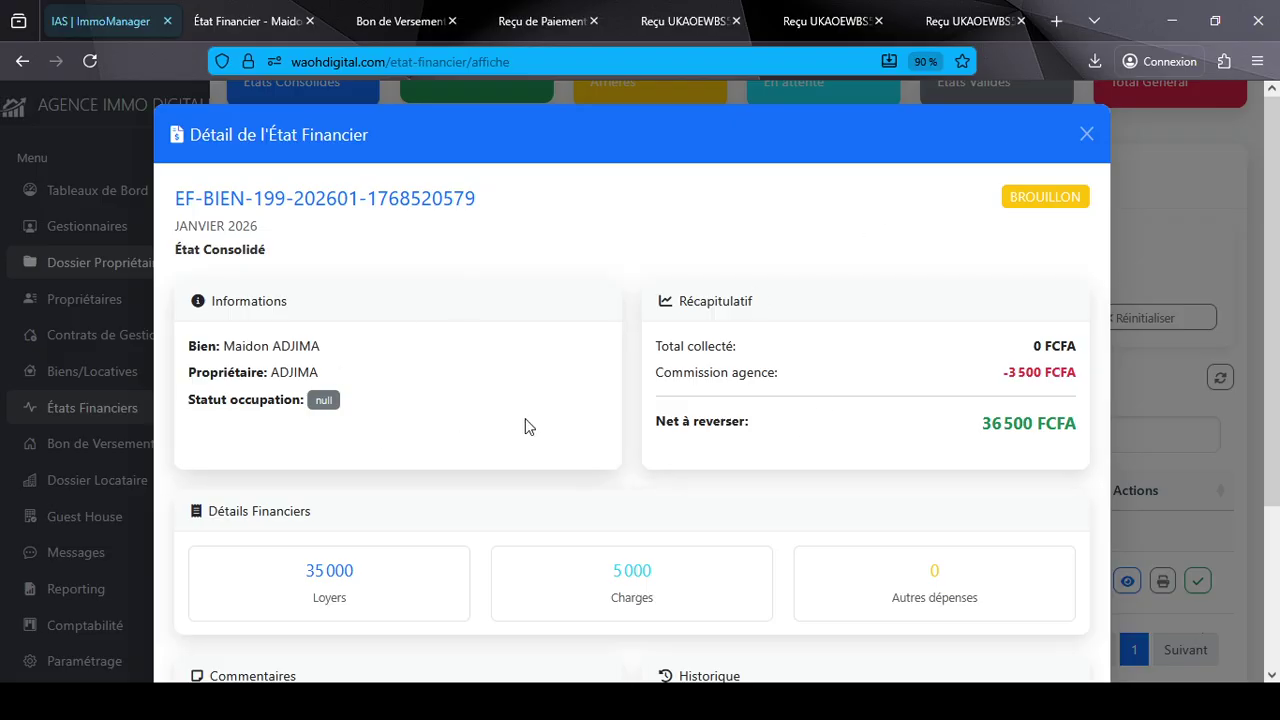
pyautogui.scroll(-1, 549, 360)
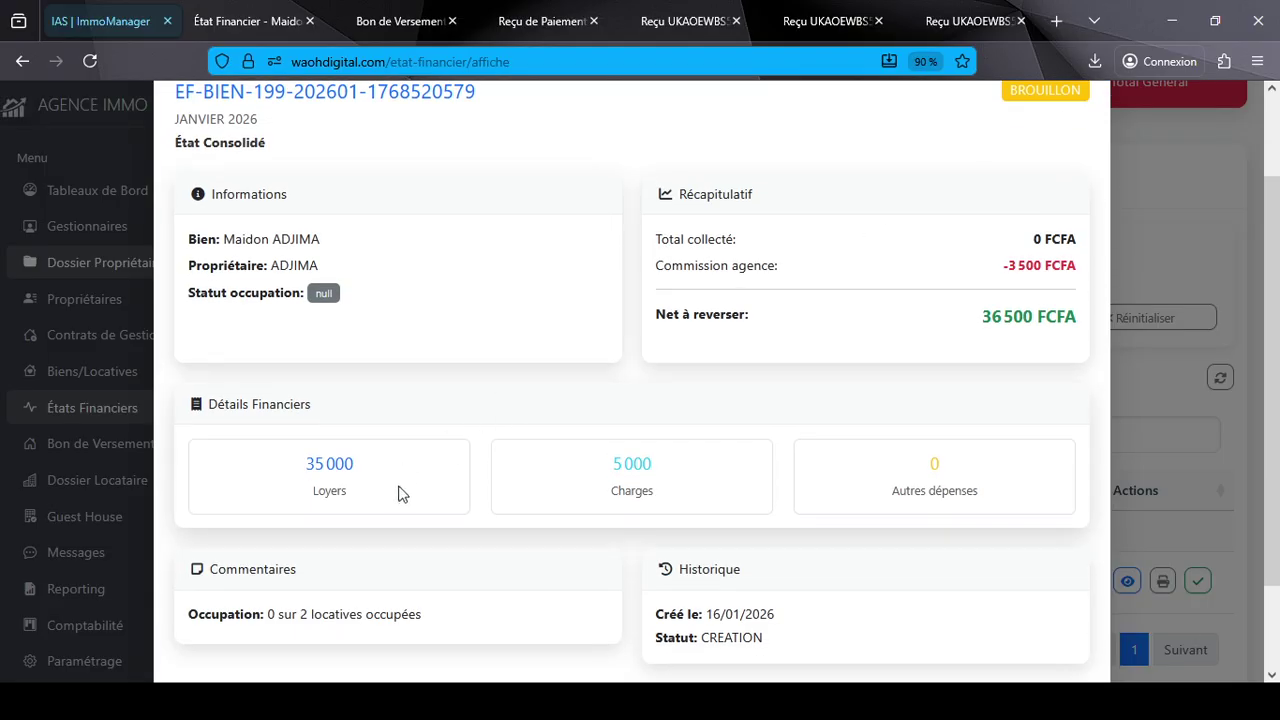
# Step: Review the rest of the JANVIER 2026 statement's details, down to the comments and history, and close them
pyautogui.scroll(-1, 600, 476)
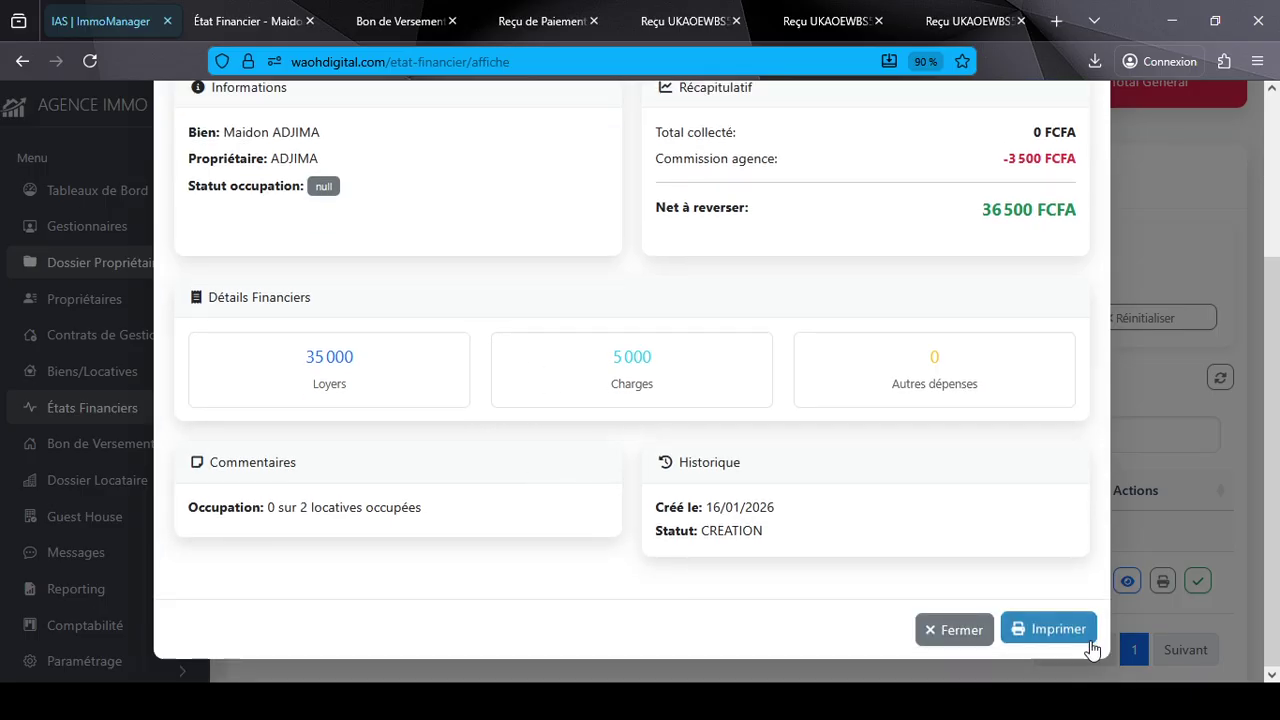
pyautogui.scroll(2, 995, 586)
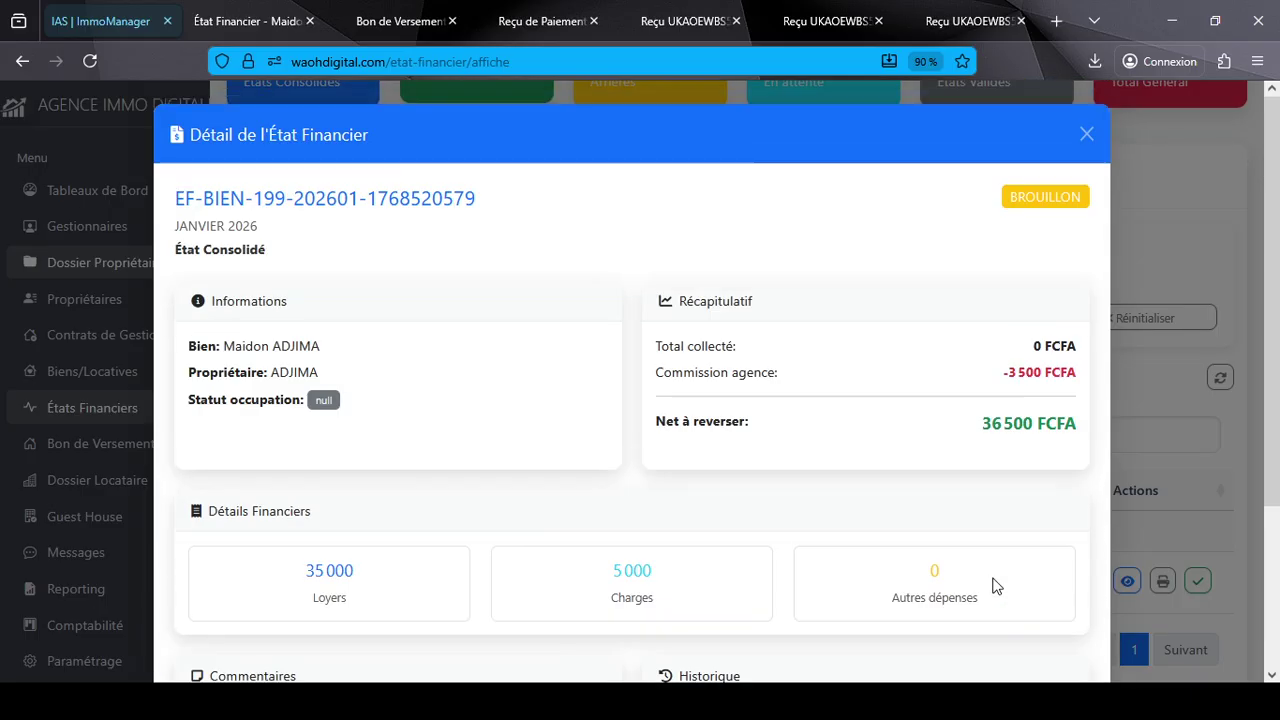
pyautogui.click(1087, 134)
# Step: Validate the property's JANVIER 2026 owner financial statement and acknowledge the result
pyautogui.click(1200, 582)
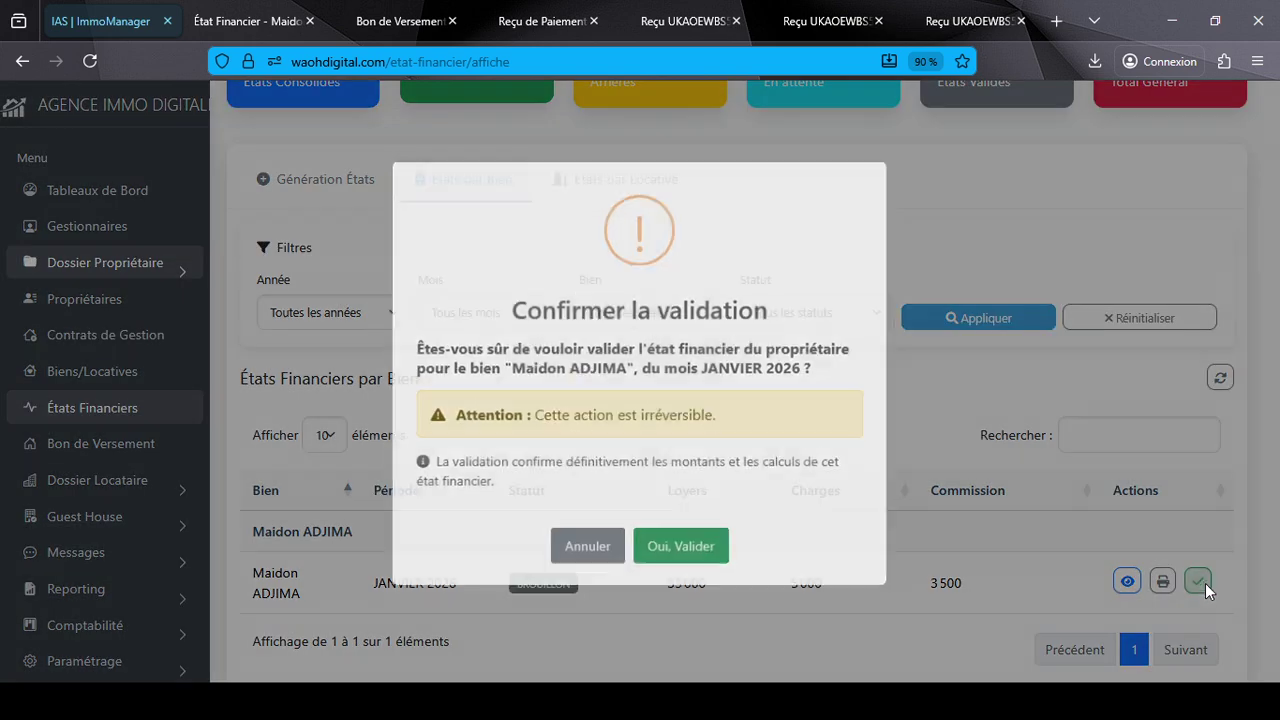
pyautogui.click(683, 557)
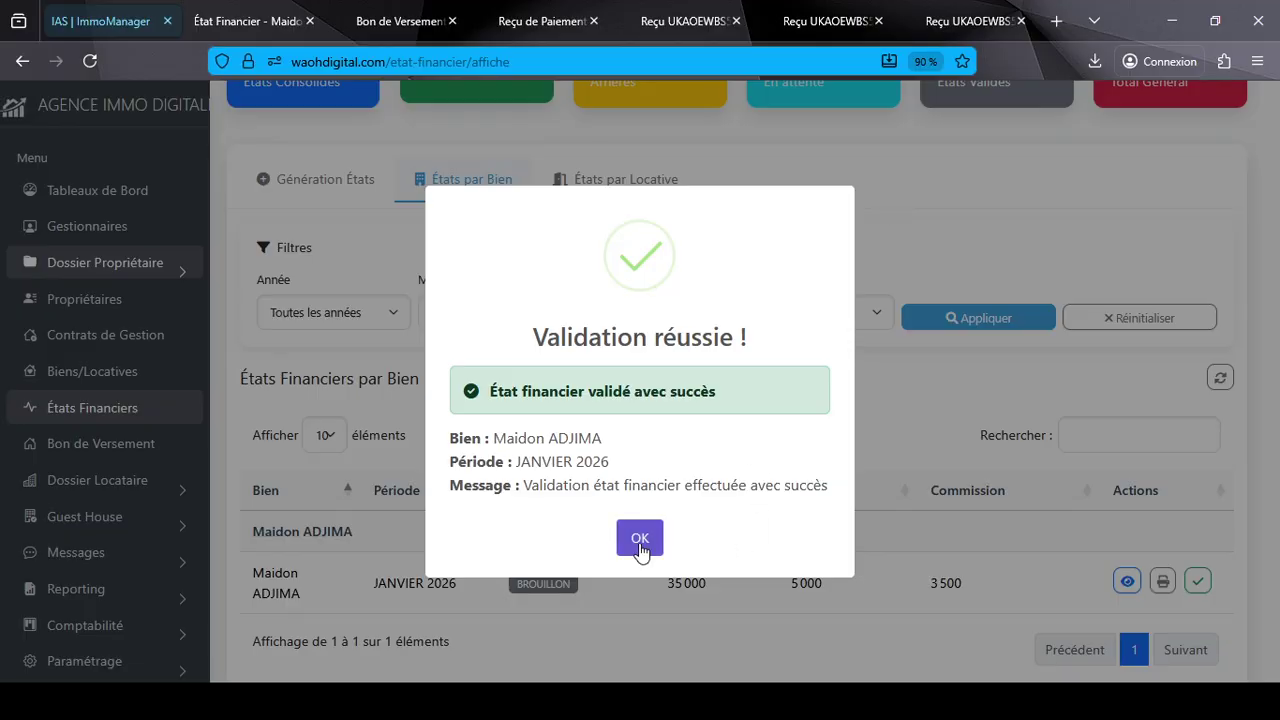
pyautogui.click(640, 540)
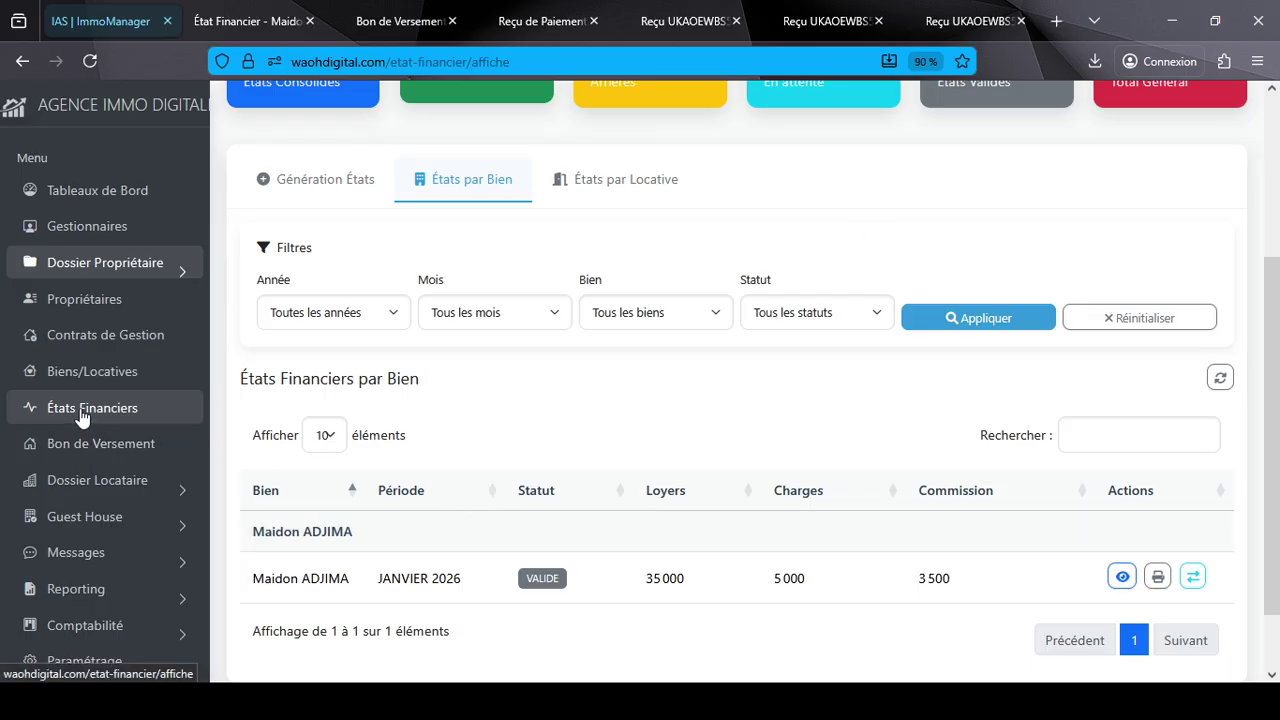
# Step: Look through the open payout slip, payment receipt, rent receipts and financial statement PDFs, and return to ImmoManager
pyautogui.scroll(3, 471, 494)
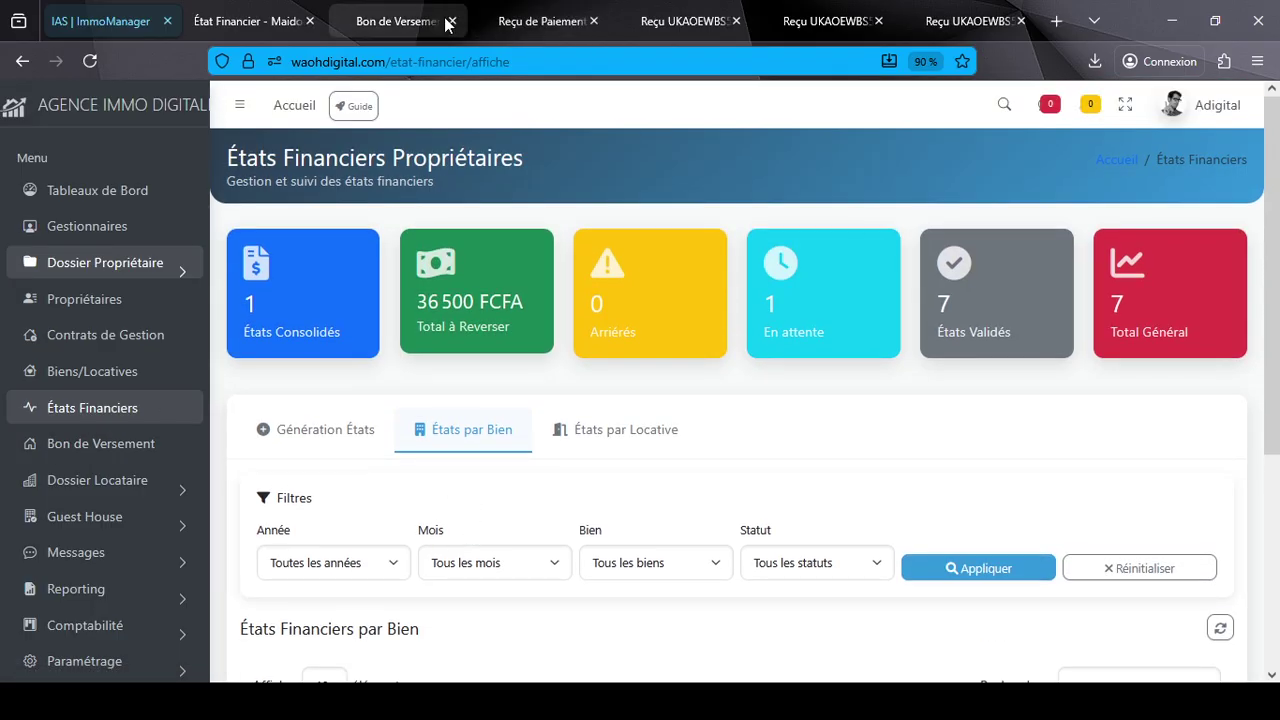
pyautogui.click(395, 20)
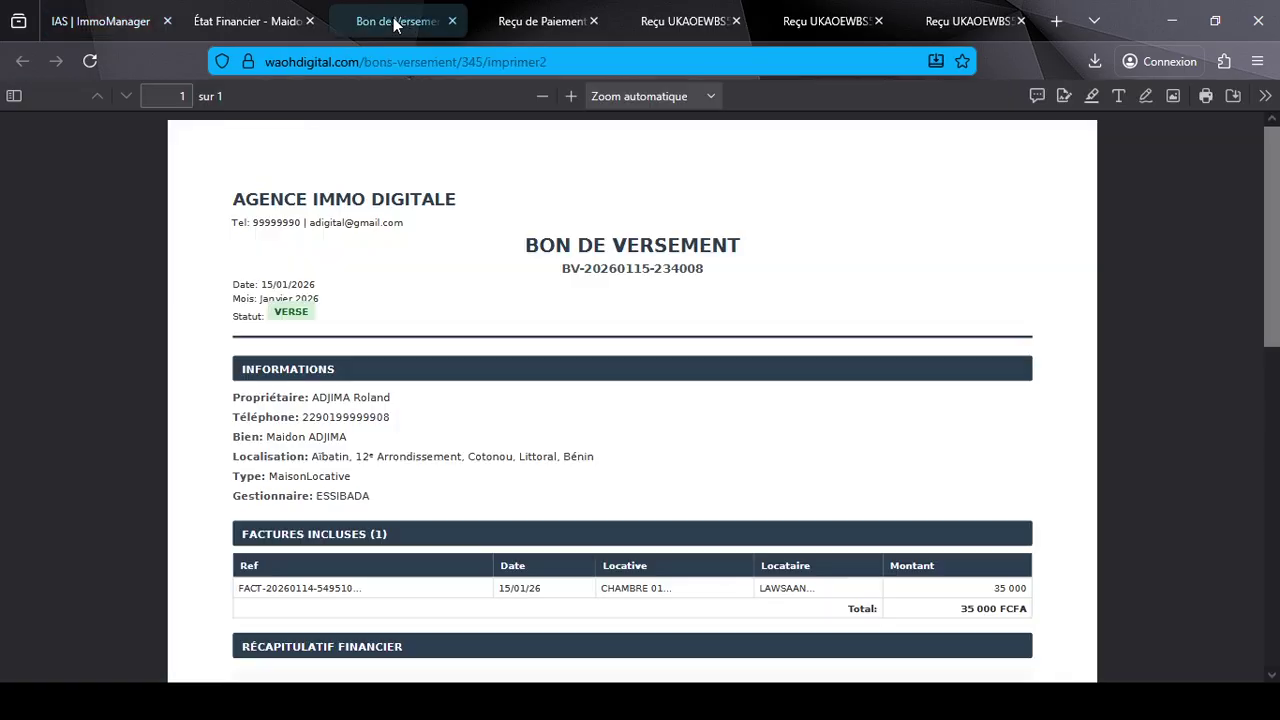
pyautogui.click(527, 22)
pyautogui.click(690, 22)
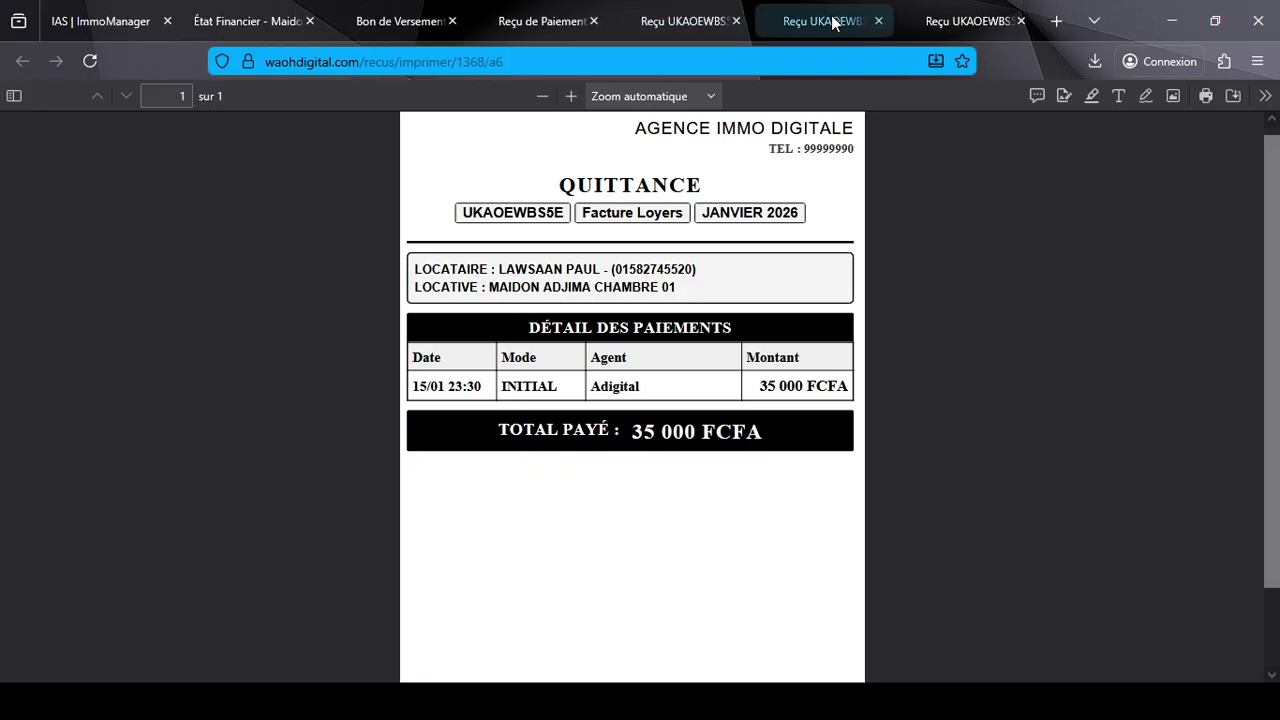
pyautogui.click(960, 22)
pyautogui.click(237, 21)
pyautogui.click(113, 22)
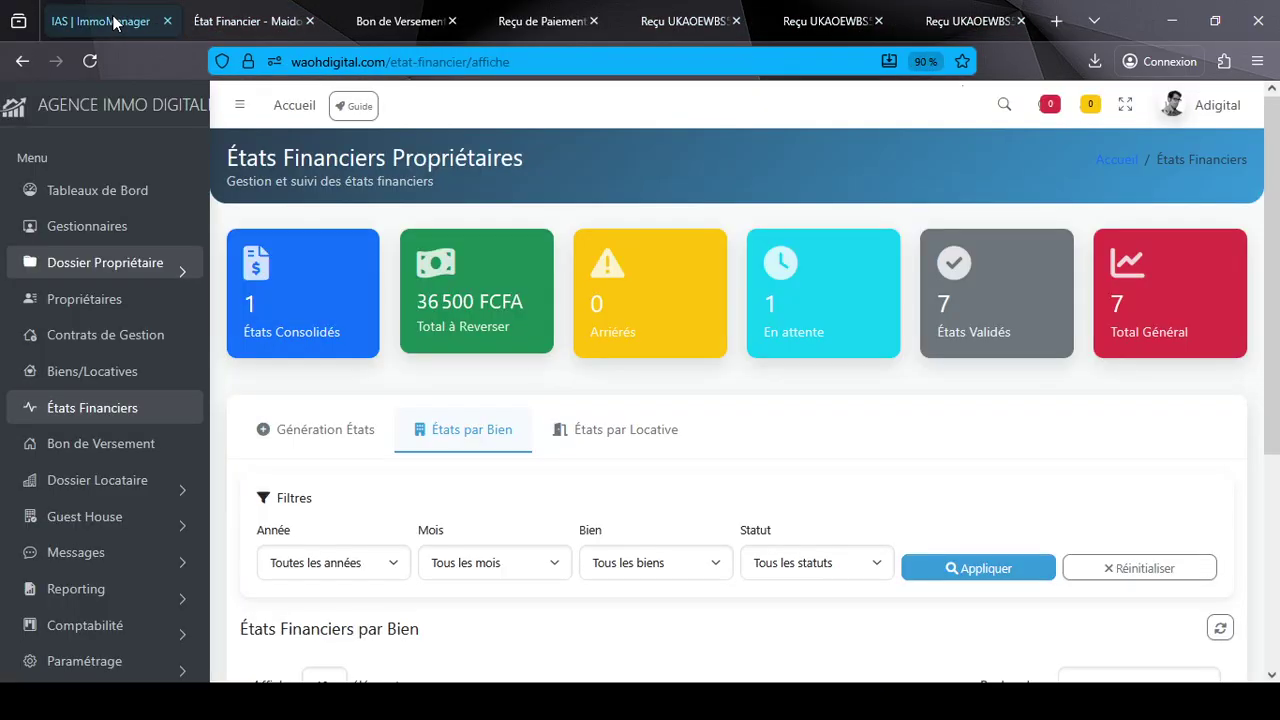
# Step: Log out of the agency's user account
pyautogui.click(1216, 106)
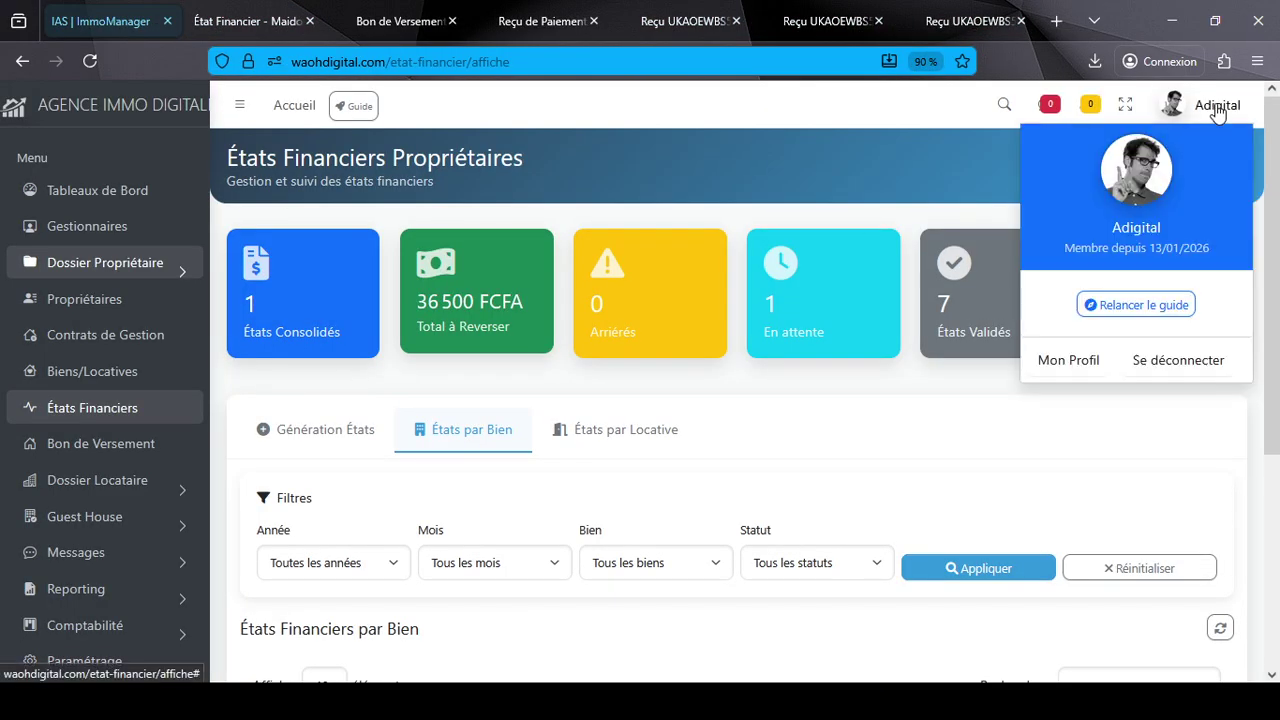
pyautogui.click(1170, 363)
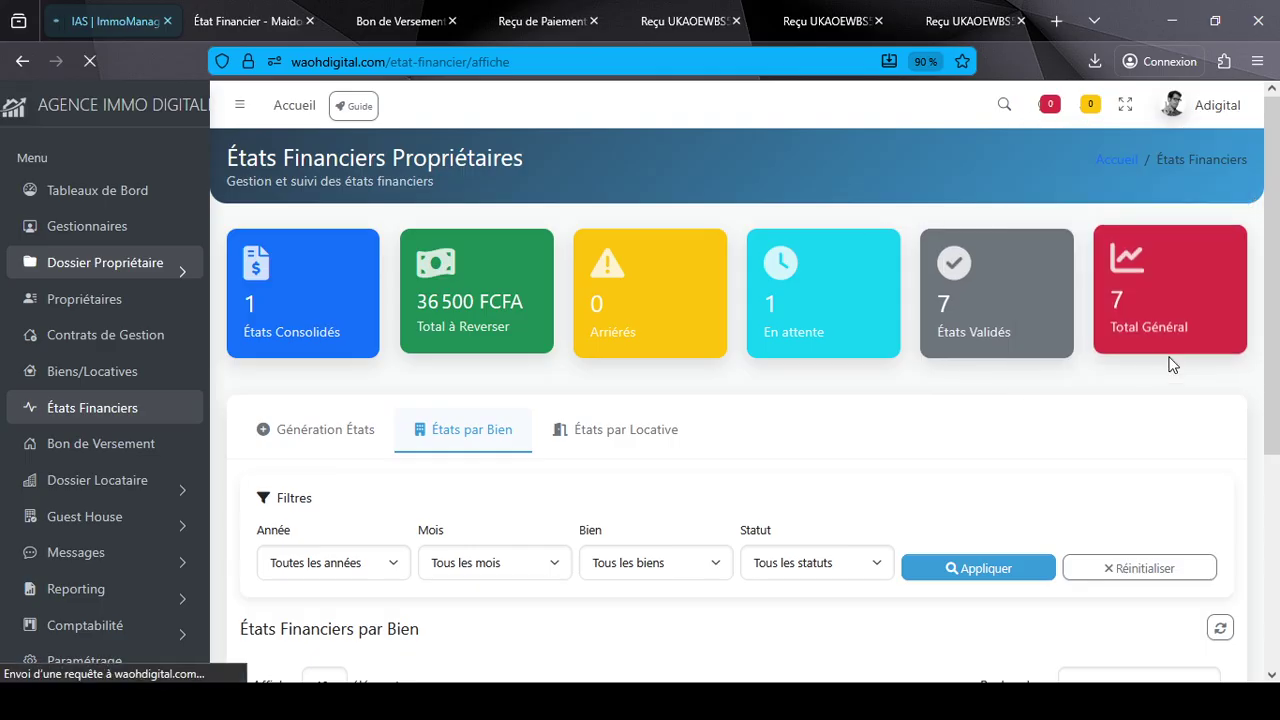